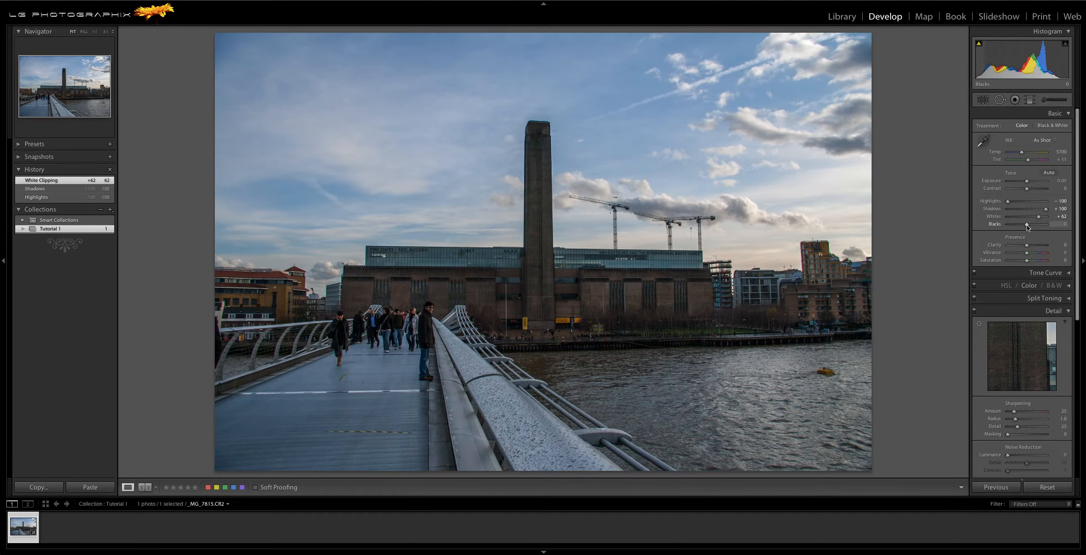
Set Blacks to -9 while checking the shadow clipping preview
alt+click(1026, 223)
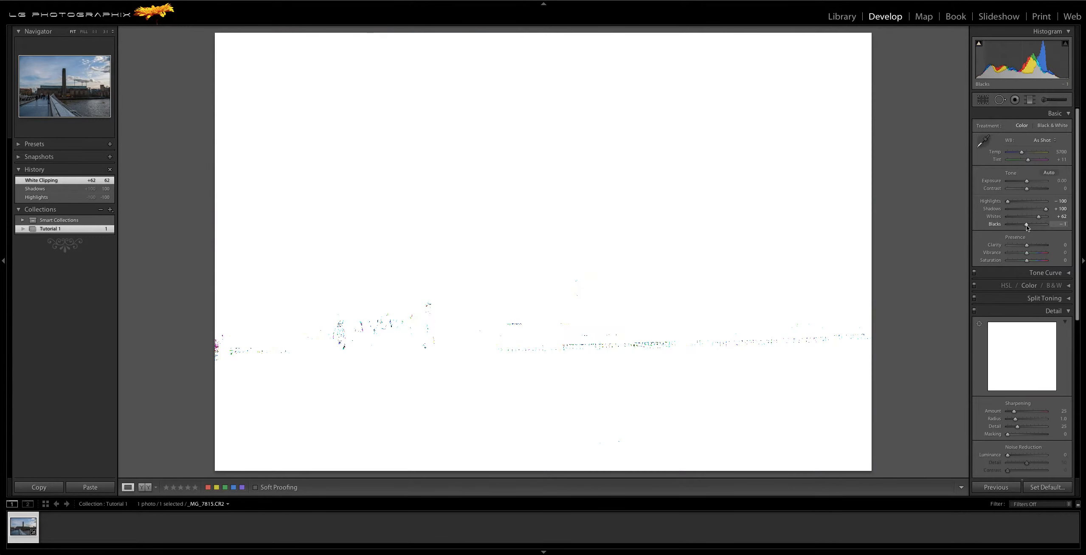
drag(1026, 225, 1024, 225)
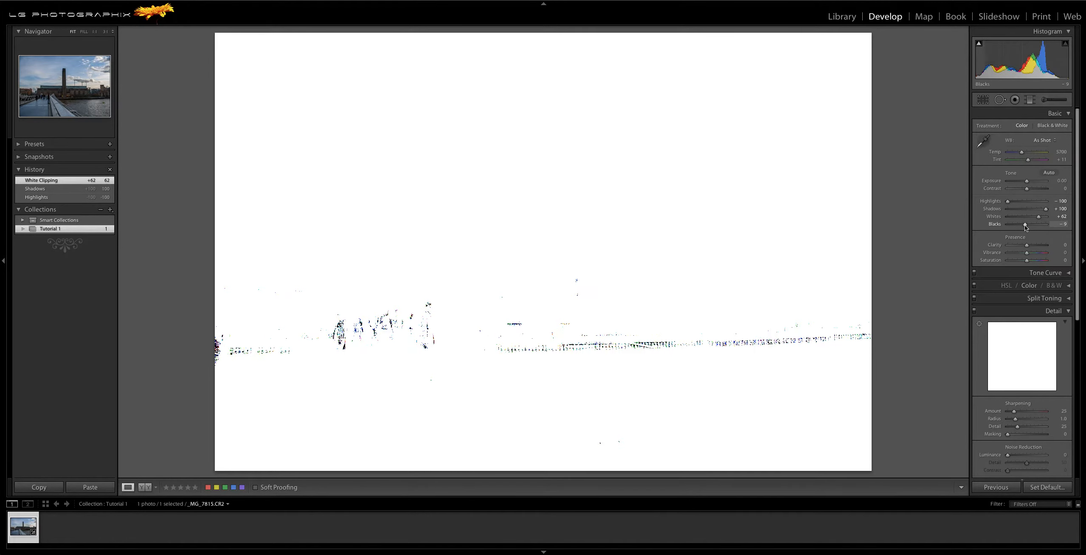
drag(1024, 225, 1026, 226)
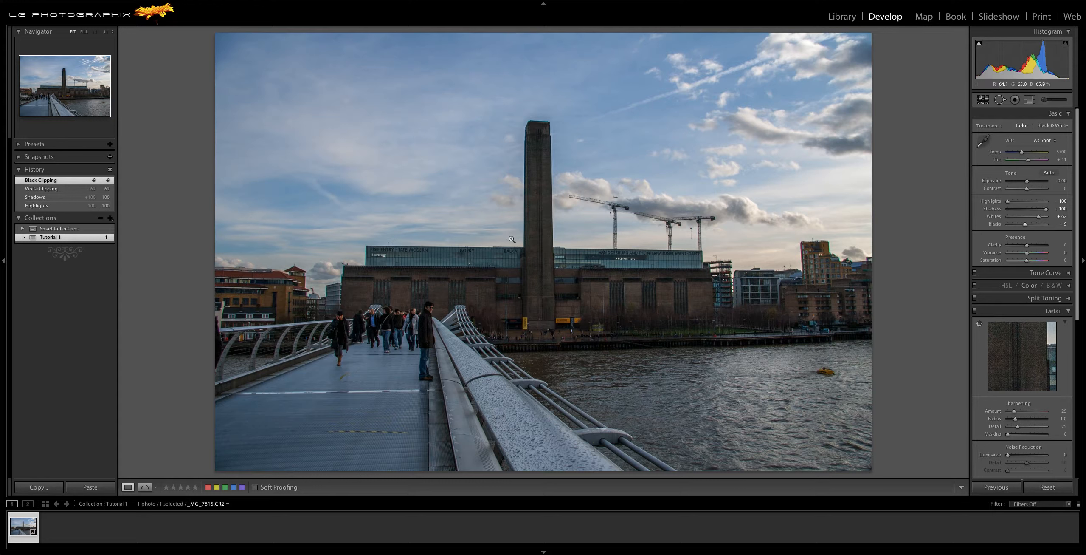
Add a graduated filter from the sky's upper edge down to the brick building, with Exposure -0.60 and Temp -15
click(1030, 100)
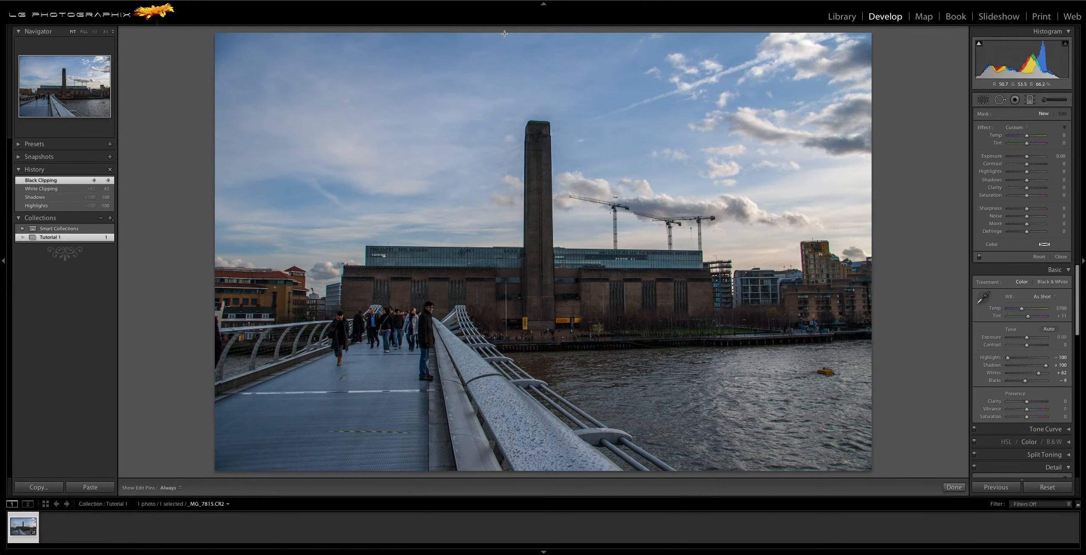
drag(518, 30, 517, 307)
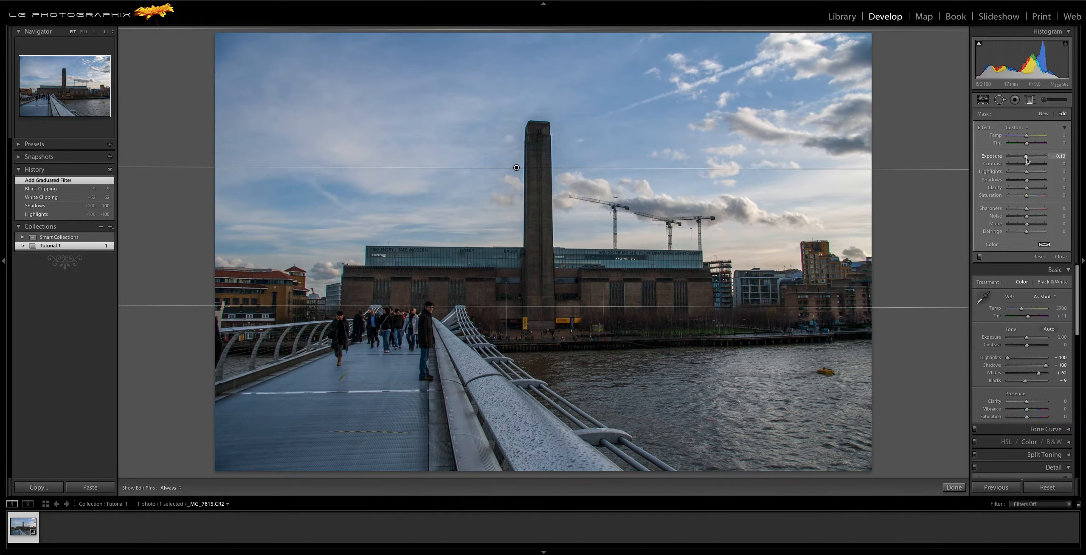
drag(1026, 157, 1025, 157)
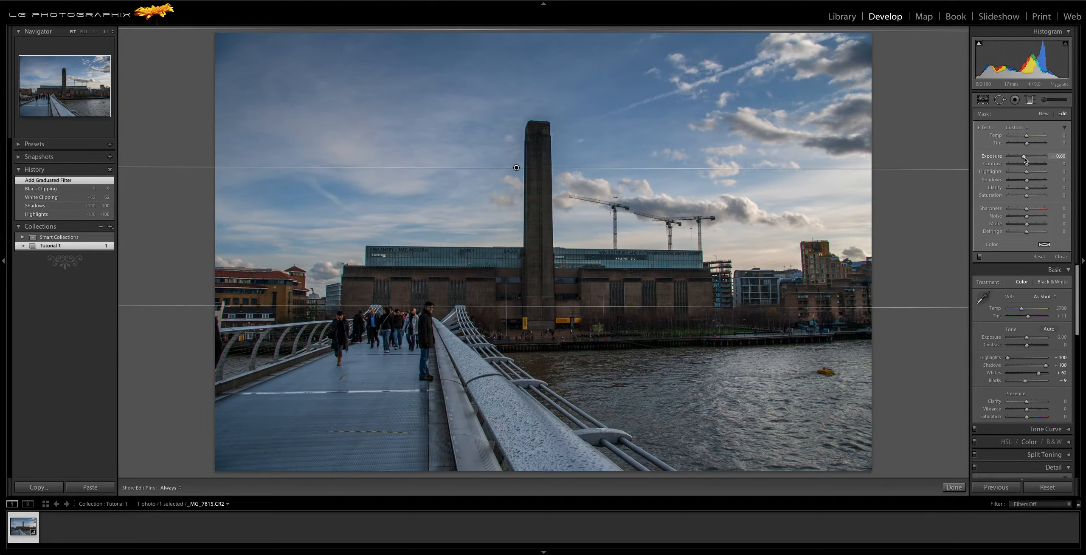
drag(1024, 158, 1024, 157)
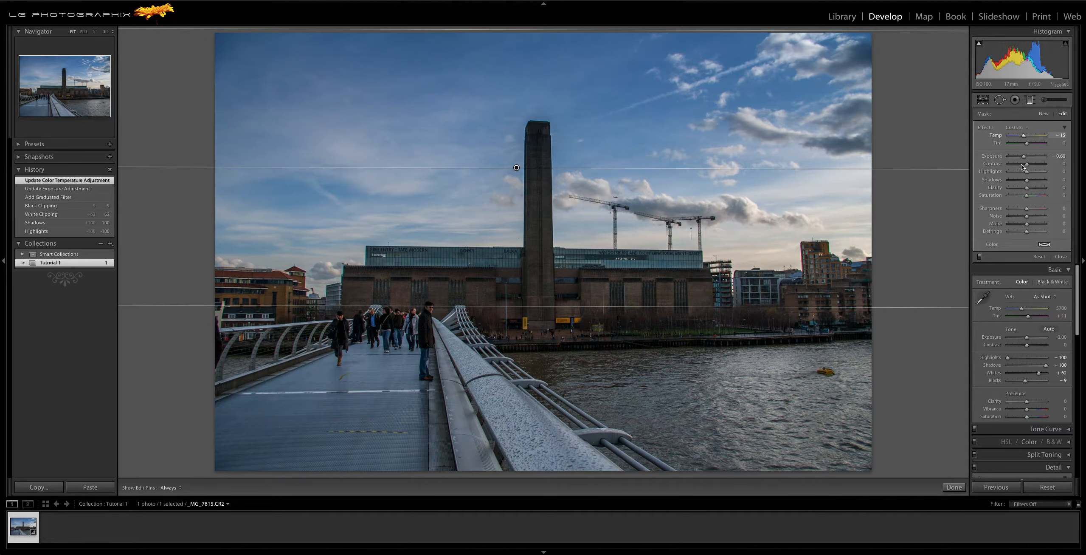
click(953, 487)
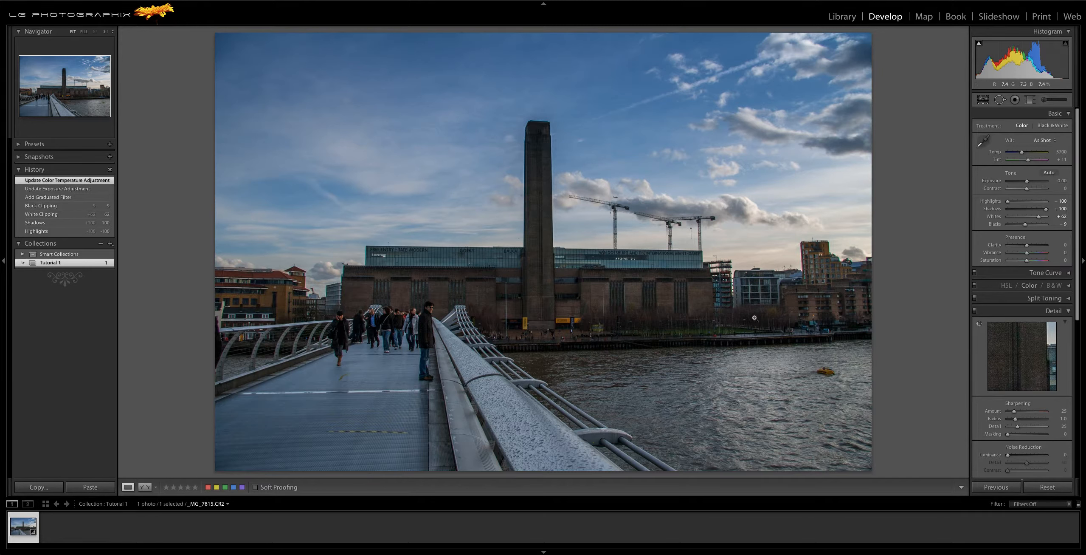
Paint an adjustment brush mask over the whole chimney using brush size 7.0, with Auto Mask and the mask overlay on
click(1043, 101)
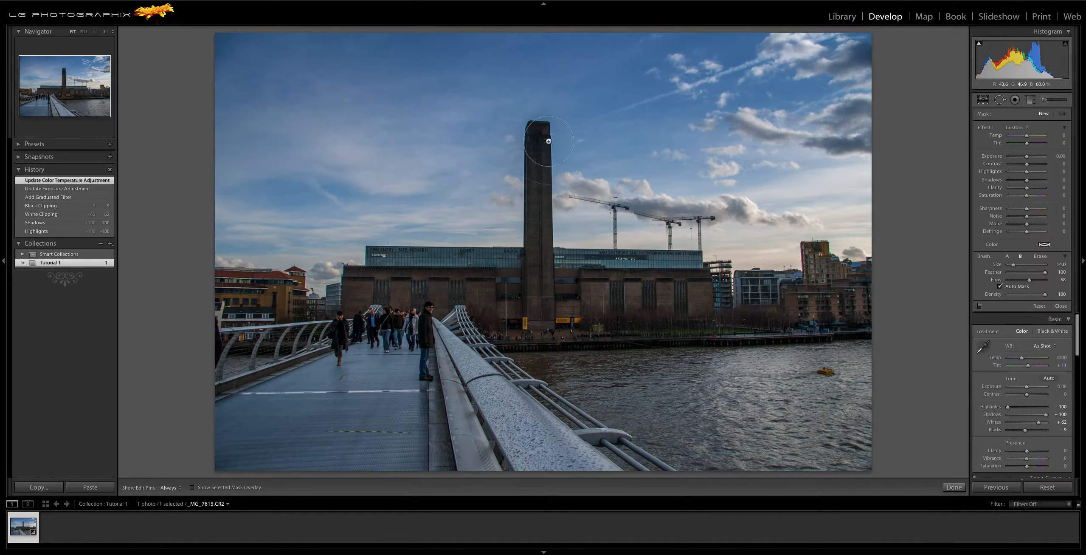
scroll(538, 141, down, 4)
scroll(538, 140, down, 2)
scroll(539, 135, down, 2)
key(h)
click(538, 133)
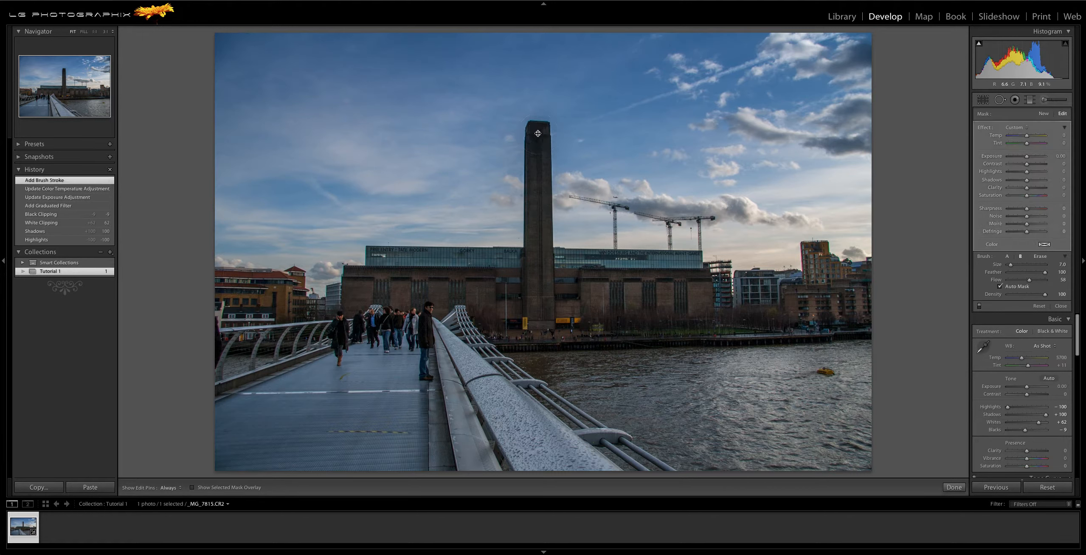
key(o)
mouse_move(538, 142)
mouse_down()
mouse_move(540, 325)
mouse_move(539, 314)
mouse_up()
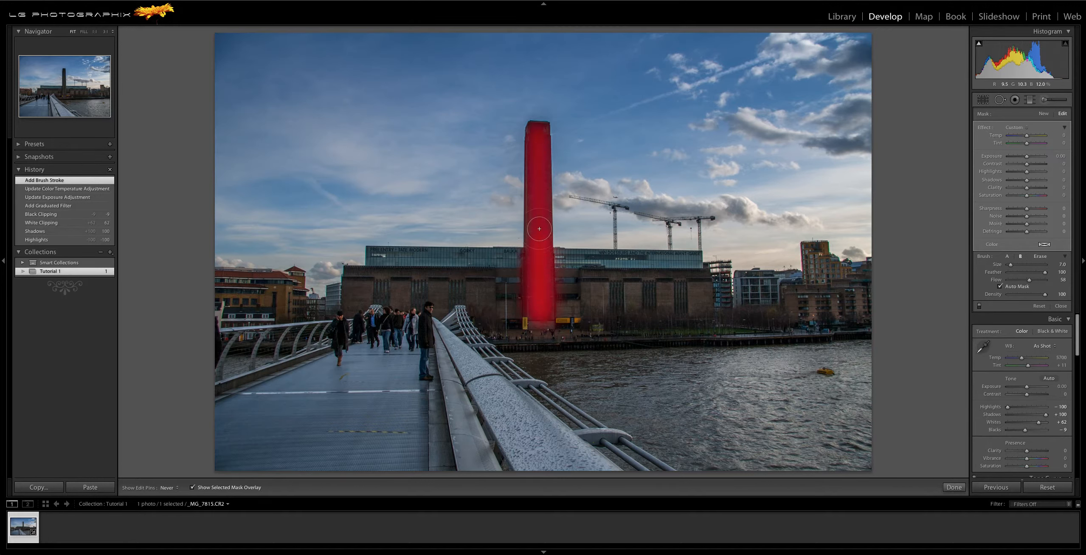
drag(540, 228, 537, 133)
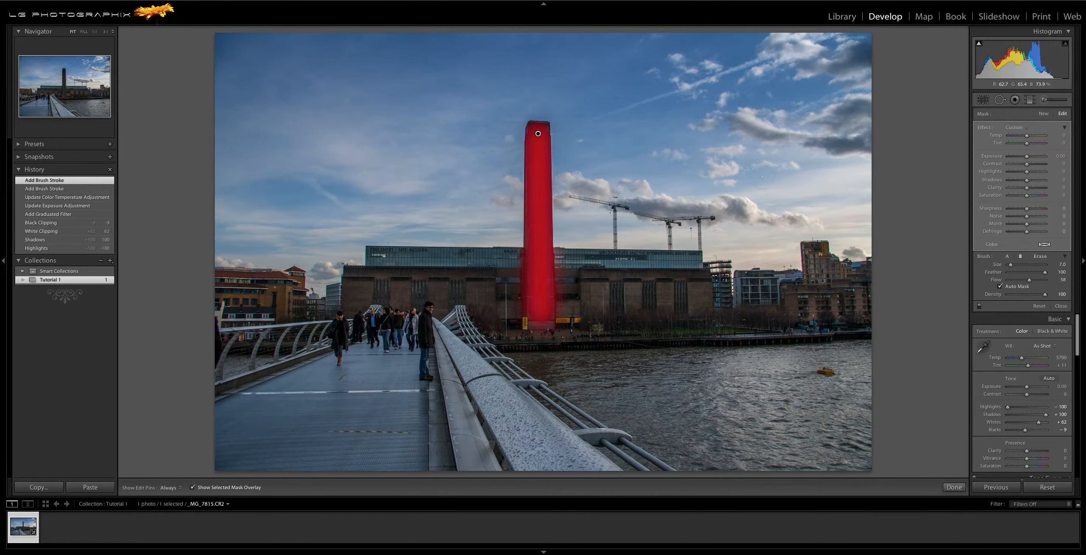
Hide the overlay and set the chimney mask to Shadows 100, Exposure 0.32, Clarity 21, Temp 31 and Tint 17
key(o)
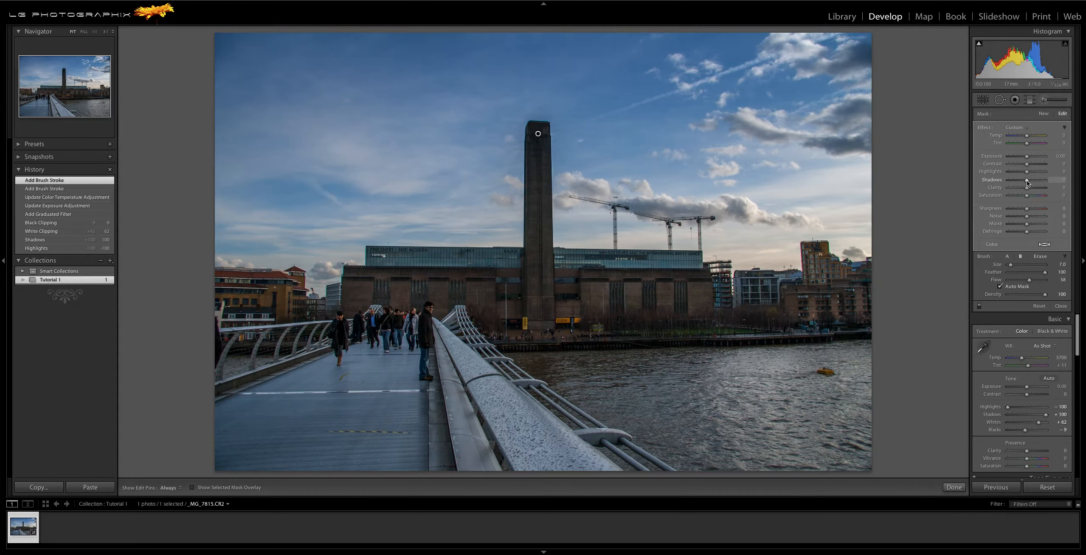
drag(1027, 180, 1052, 182)
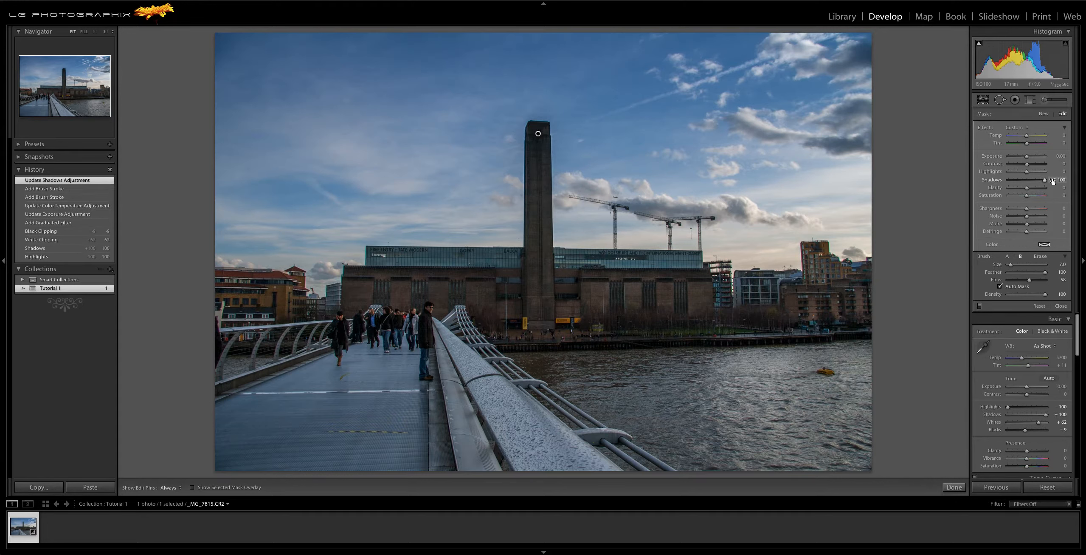
drag(1027, 158, 1028, 158)
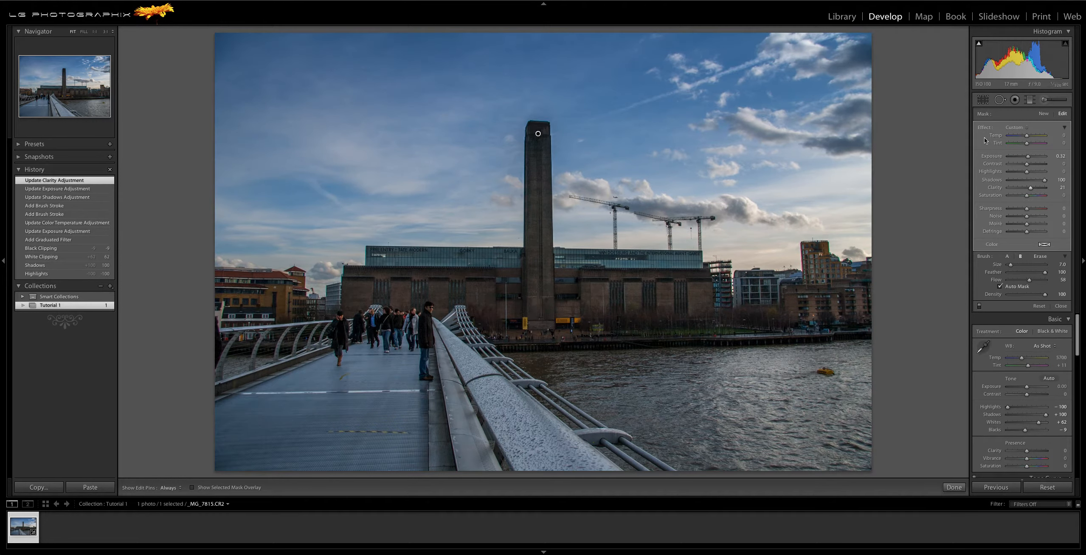
click(1029, 136)
drag(1029, 135, 1033, 137)
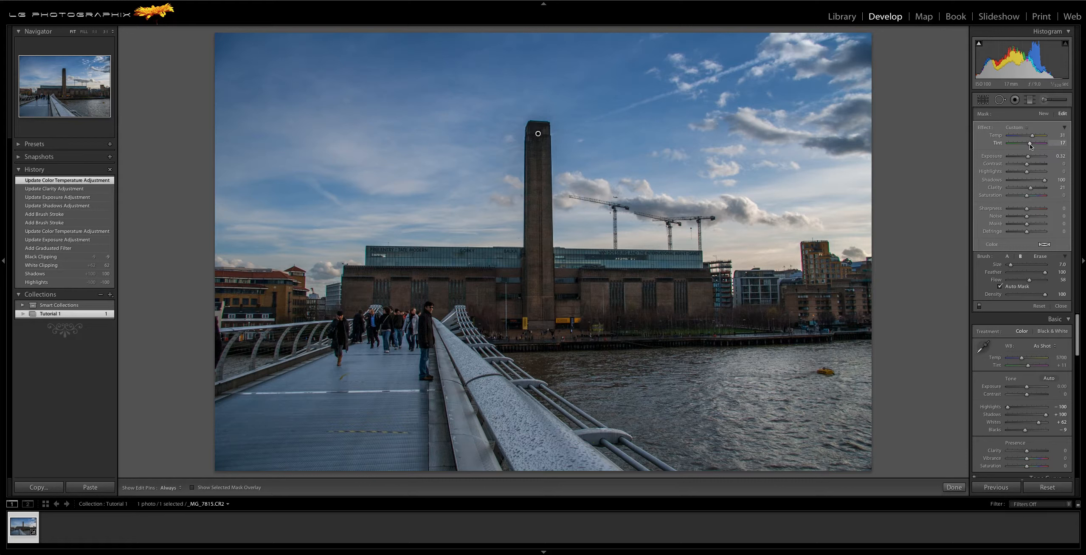
drag(1031, 144, 1030, 144)
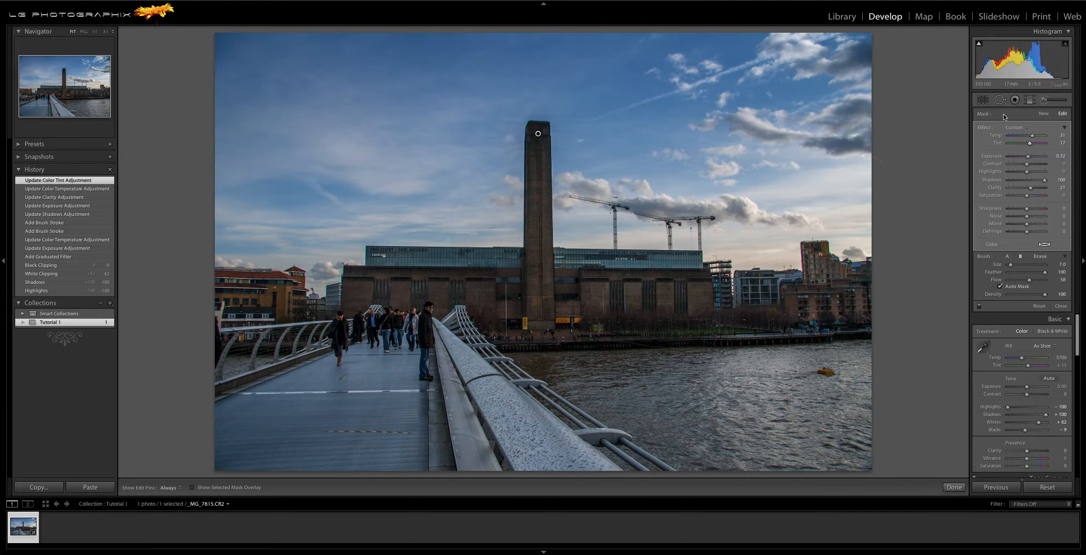
Start a new brush mask and paint the brick facade on both sides of the chimney with the overlay visible
click(1042, 114)
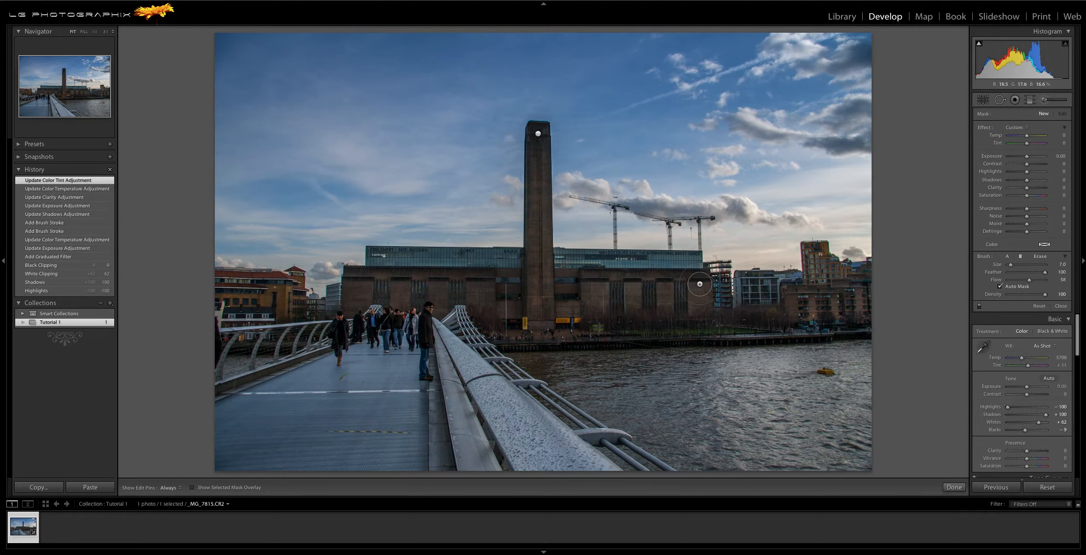
key(o)
key(h)
mouse_move(700, 284)
mouse_down()
mouse_move(567, 283)
mouse_move(568, 309)
mouse_up()
mouse_move(580, 312)
mouse_down()
mouse_move(709, 310)
mouse_move(705, 293)
mouse_move(589, 298)
mouse_move(690, 310)
mouse_move(678, 290)
mouse_move(572, 285)
mouse_move(621, 303)
mouse_up()
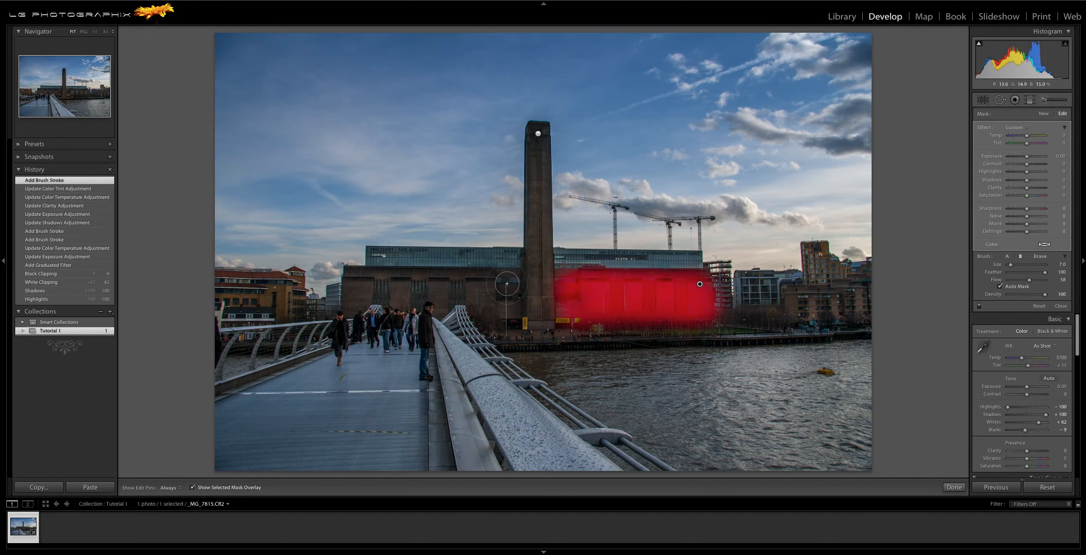
mouse_move(507, 284)
mouse_down()
mouse_move(352, 284)
mouse_move(358, 307)
mouse_move(462, 297)
mouse_move(511, 307)
mouse_move(510, 278)
mouse_move(377, 293)
mouse_move(520, 283)
mouse_move(503, 295)
mouse_up()
key(h)
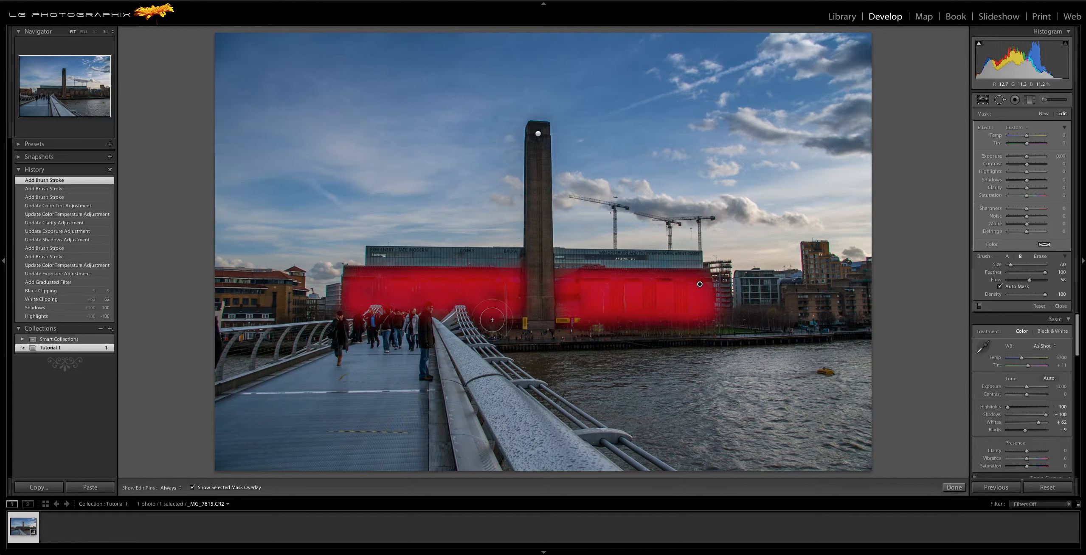
Hide the overlay and set the brick facade mask to Shadows 100, Exposure 0.31, Temp 27, Tint 21 and Clarity 24
key(o)
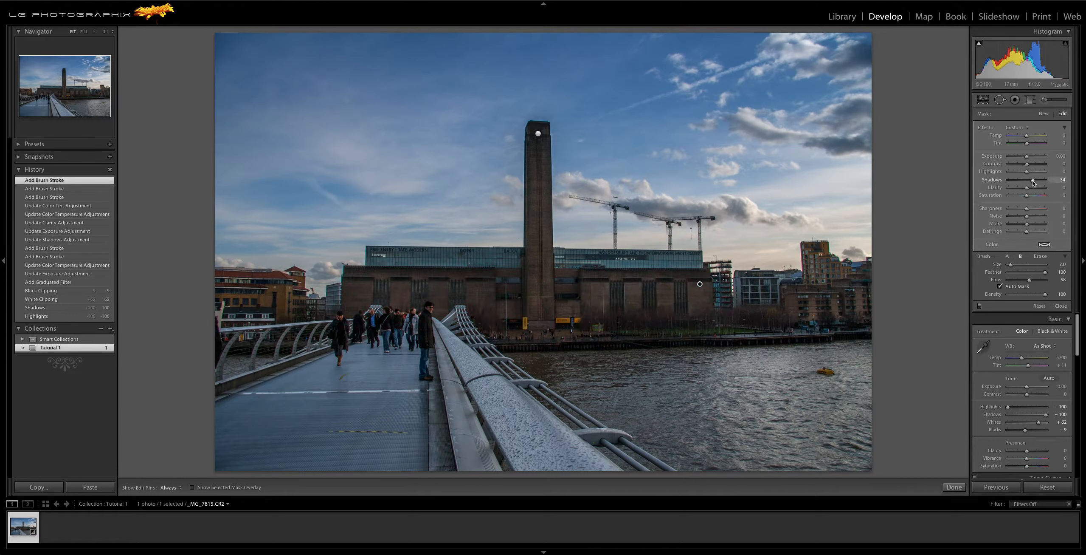
drag(1033, 182, 1050, 183)
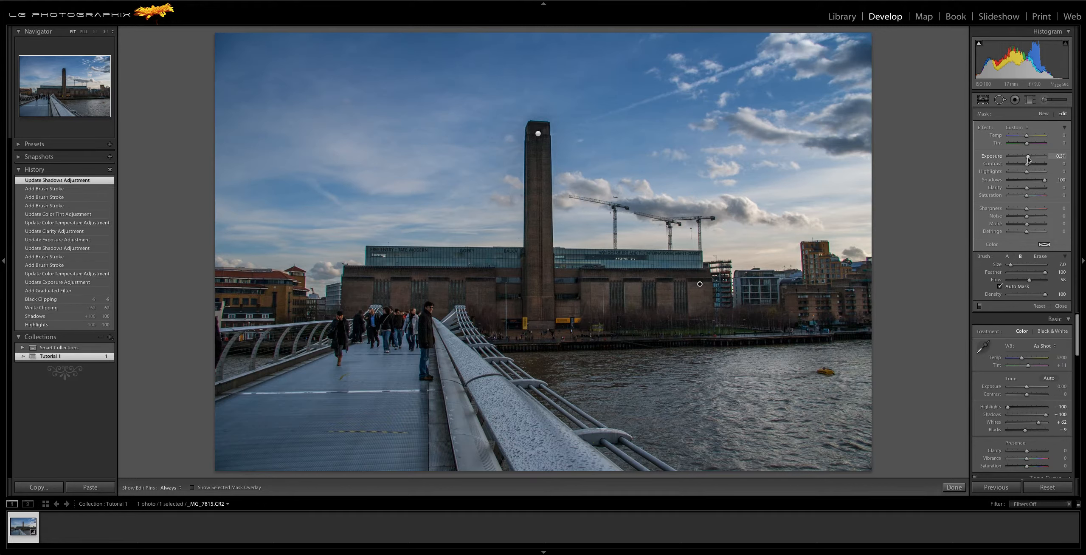
drag(1027, 136, 1032, 137)
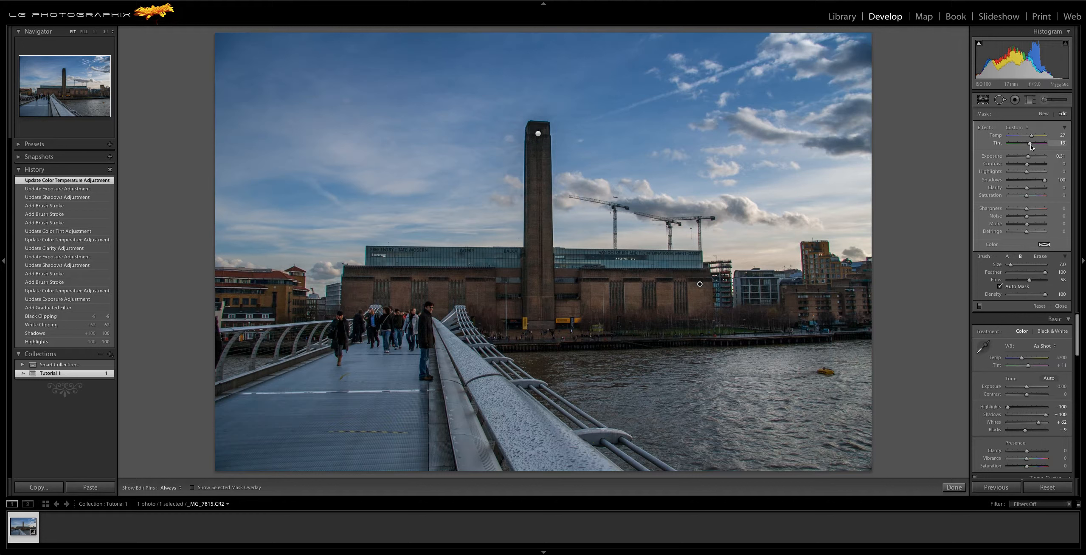
click(1030, 144)
click(1031, 188)
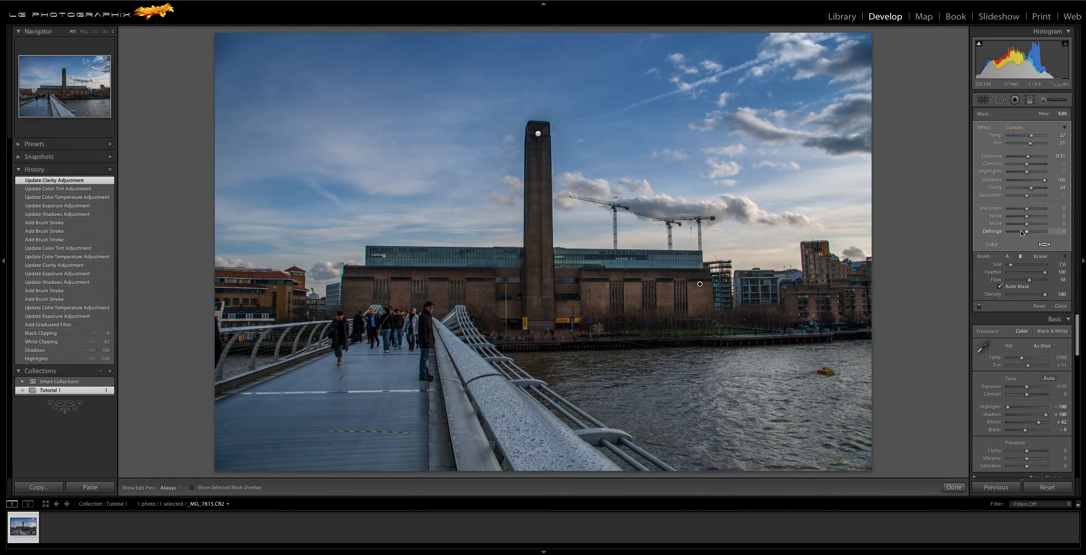
Start a new brush mask at size 5.0 and paint the glass upper storey on both sides of the chimney
click(1042, 114)
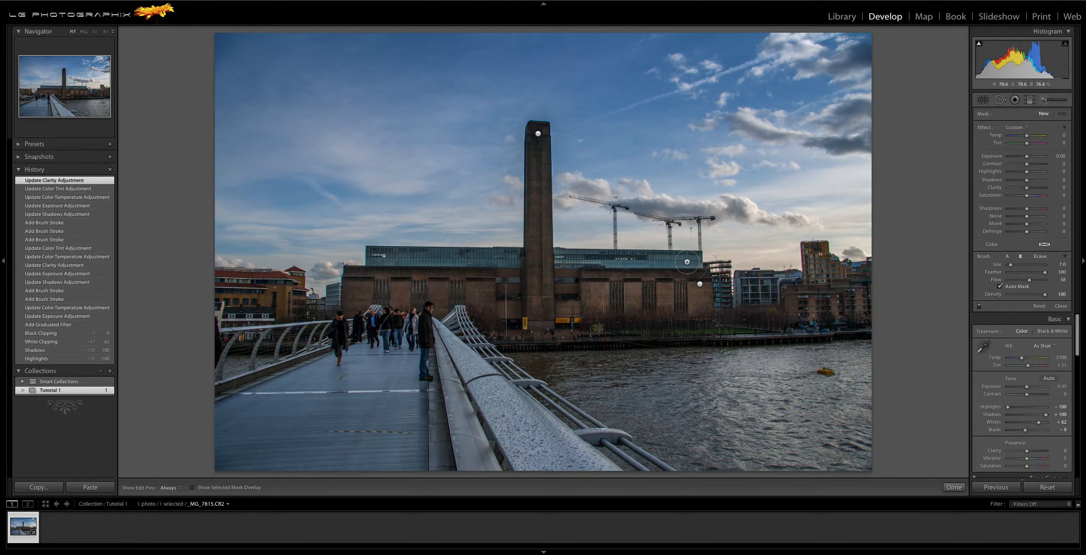
key(bracketleft)
key(bracketleft)
key(h)
drag(563, 259, 524, 262)
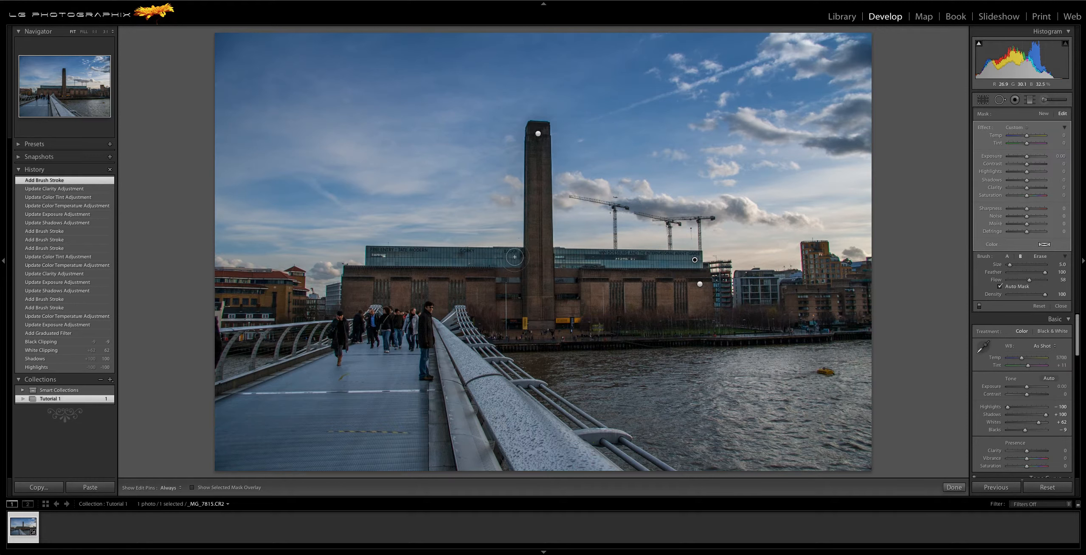
key(h)
drag(375, 256, 375, 257)
key(o)
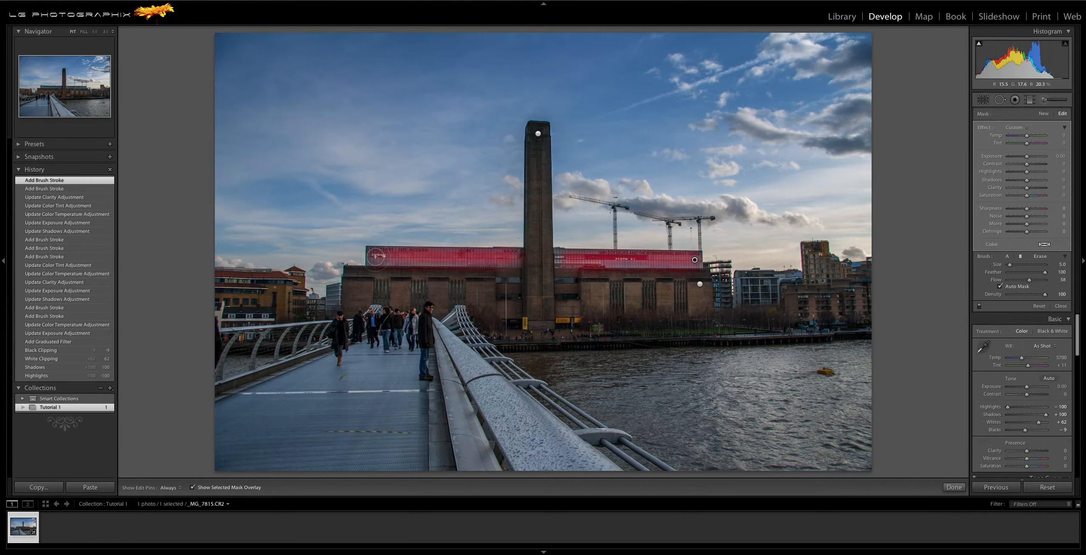
key(h)
drag(373, 257, 695, 258)
key(h)
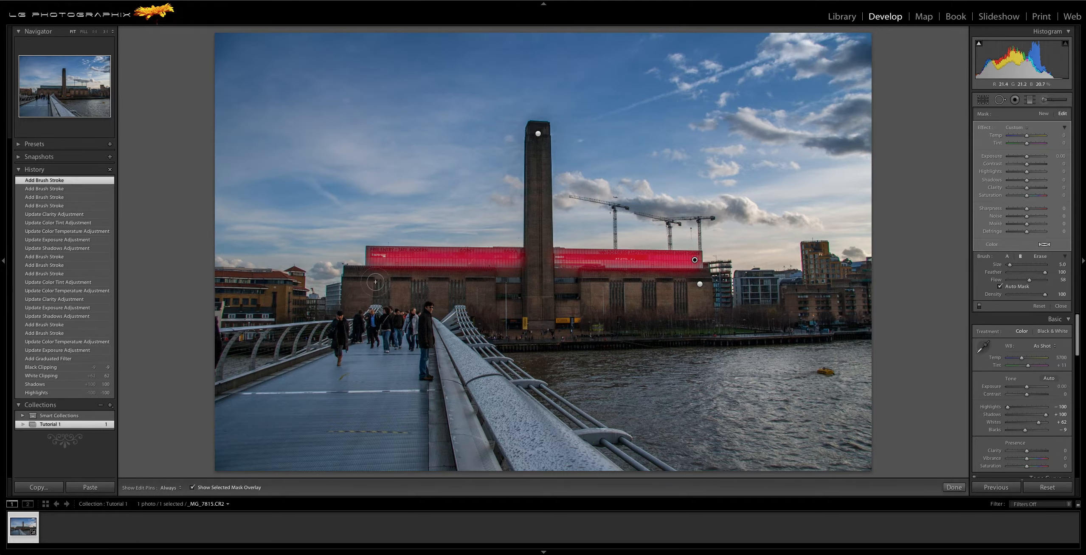
Erase the glass storey mask's spill along the upper brick wall on both sides of the chimney
key(alt)
key(h)
drag(491, 277, 569, 274)
key(h)
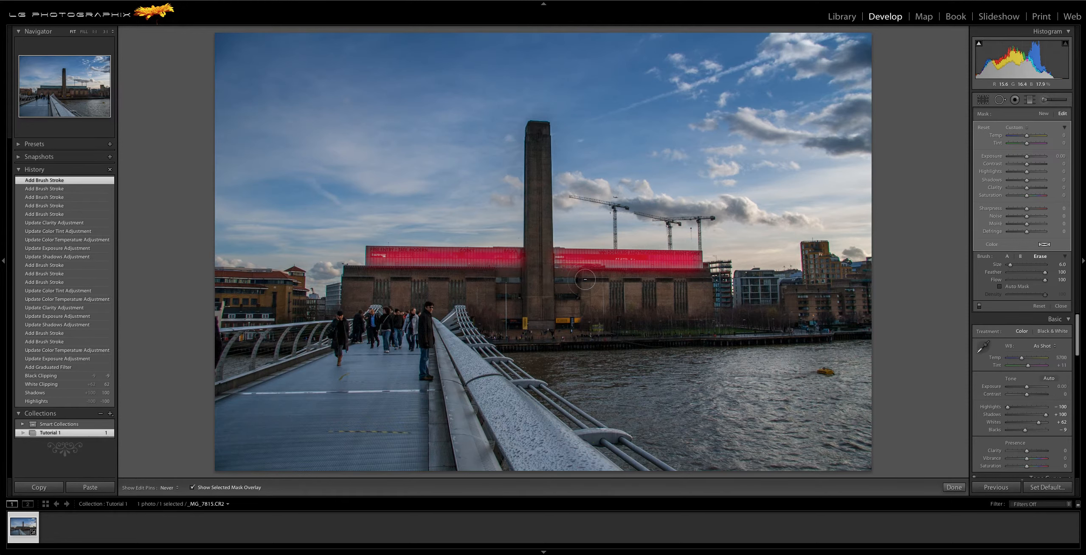
drag(637, 279, 709, 279)
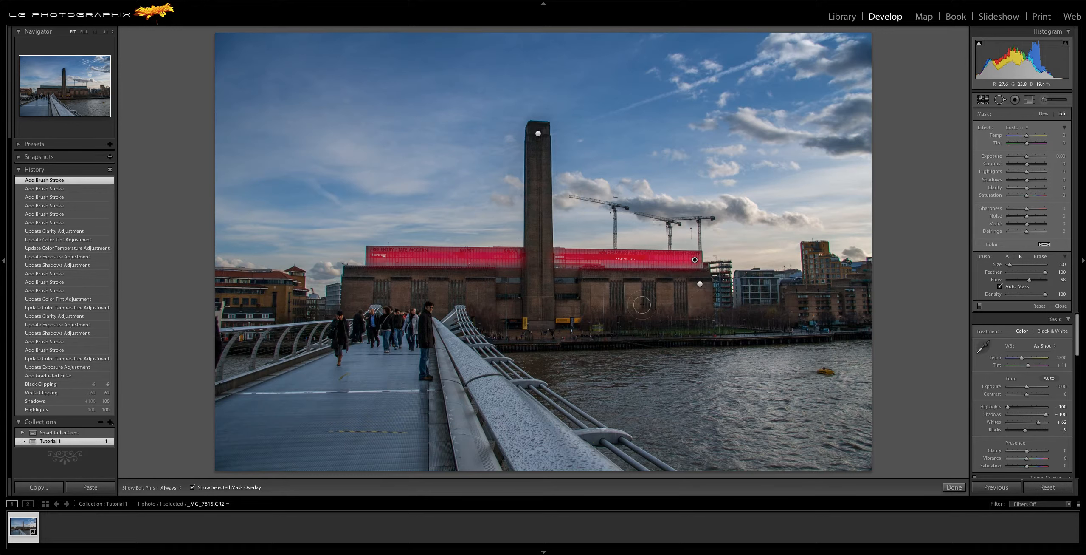
Hide the overlay, raise the glass storey mask's Exposure slightly, and set its Clarity to 22 and Saturation to 20
key(o)
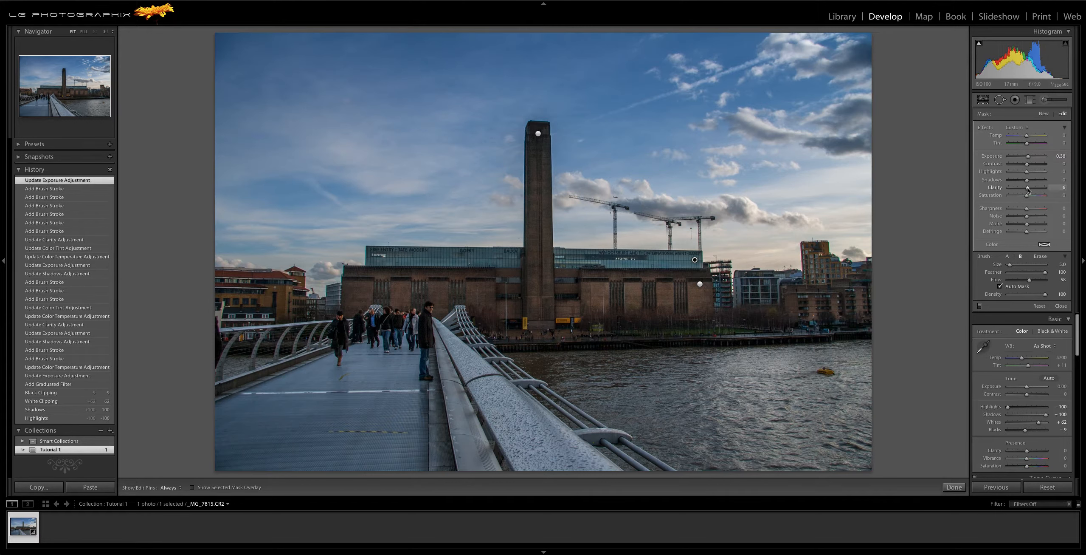
drag(1027, 190, 1031, 190)
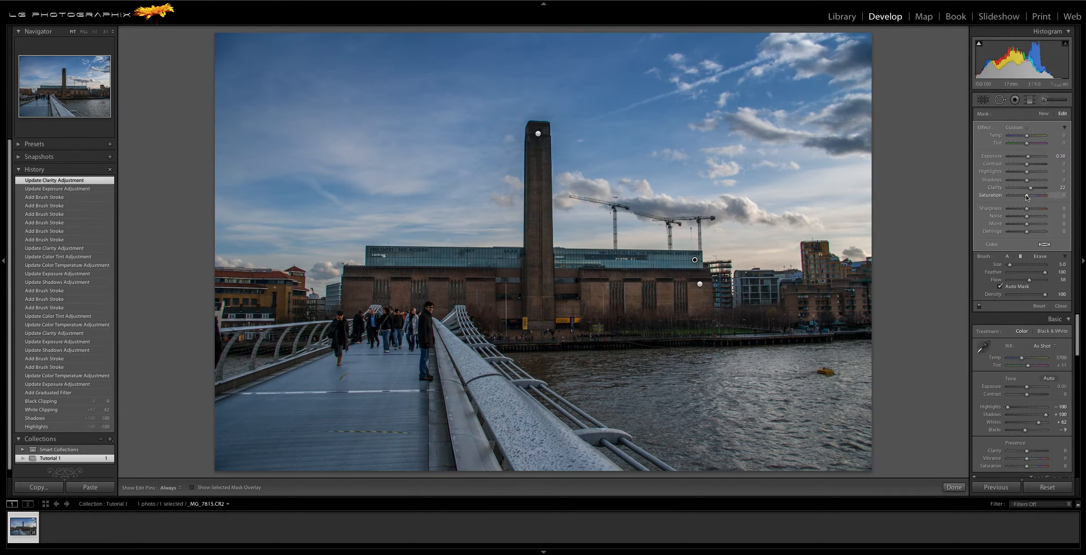
drag(1027, 197, 1029, 196)
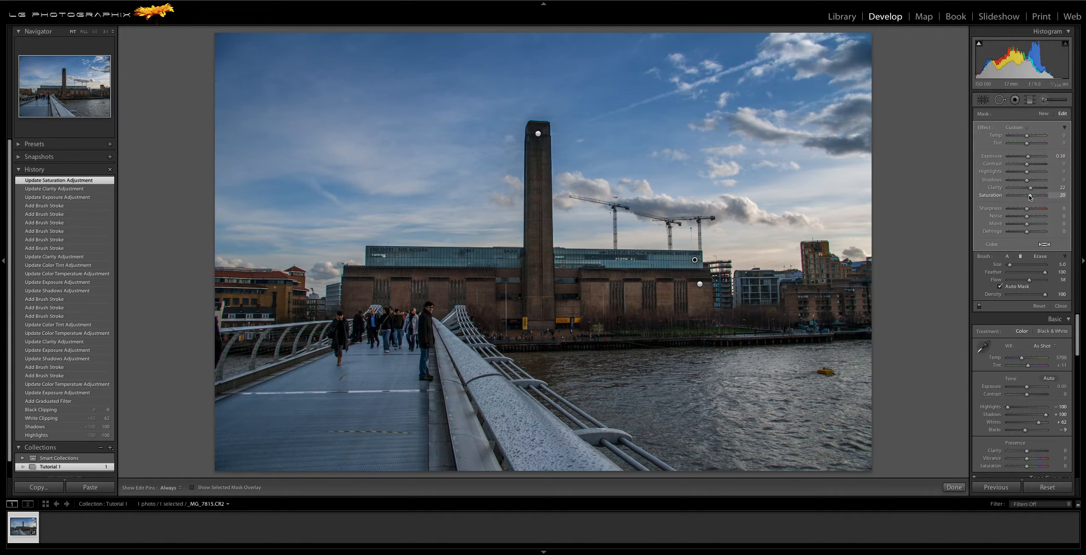
Start a new brush mask and paint the far riverbank from the photo's edge to the bridge, including the trees before the brick building
click(1043, 114)
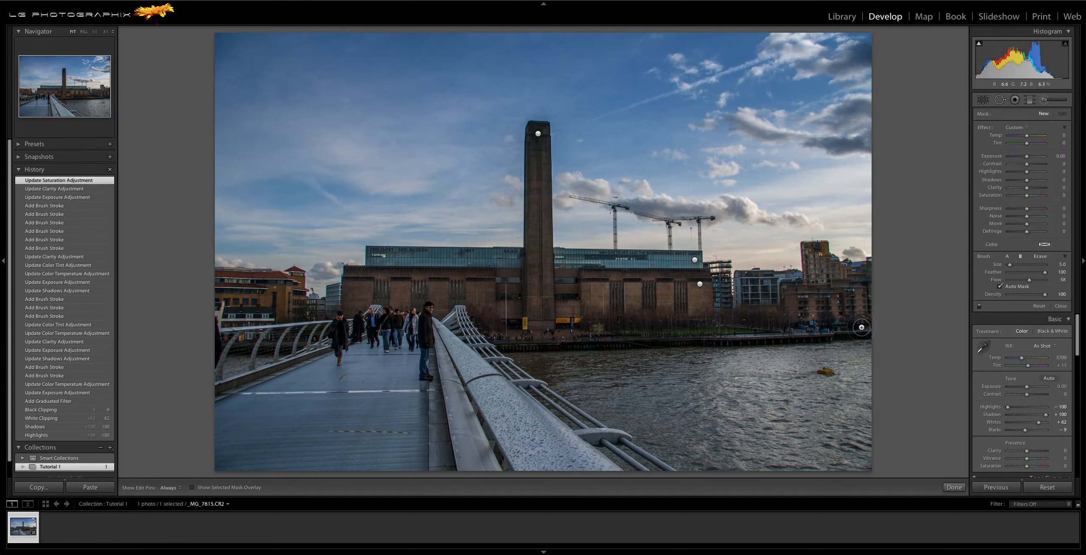
key(o)
key(h)
drag(861, 329, 503, 340)
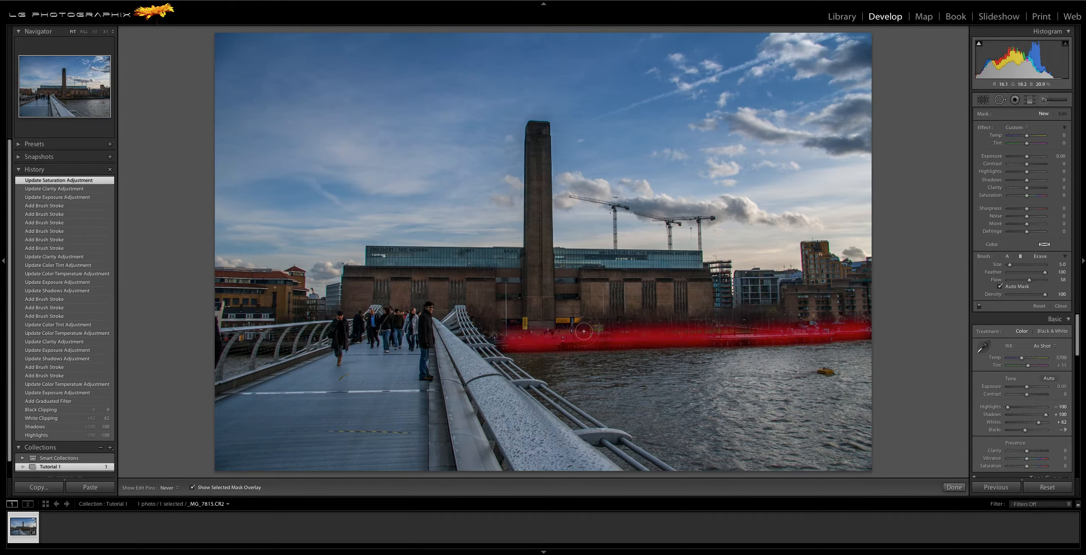
key(h)
key(h)
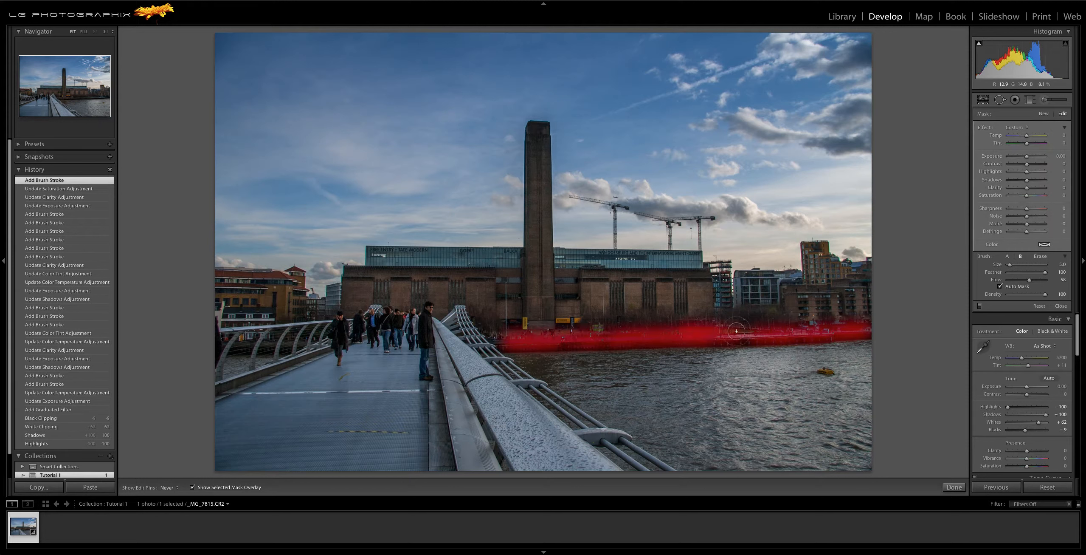
drag(757, 321, 606, 325)
key(h)
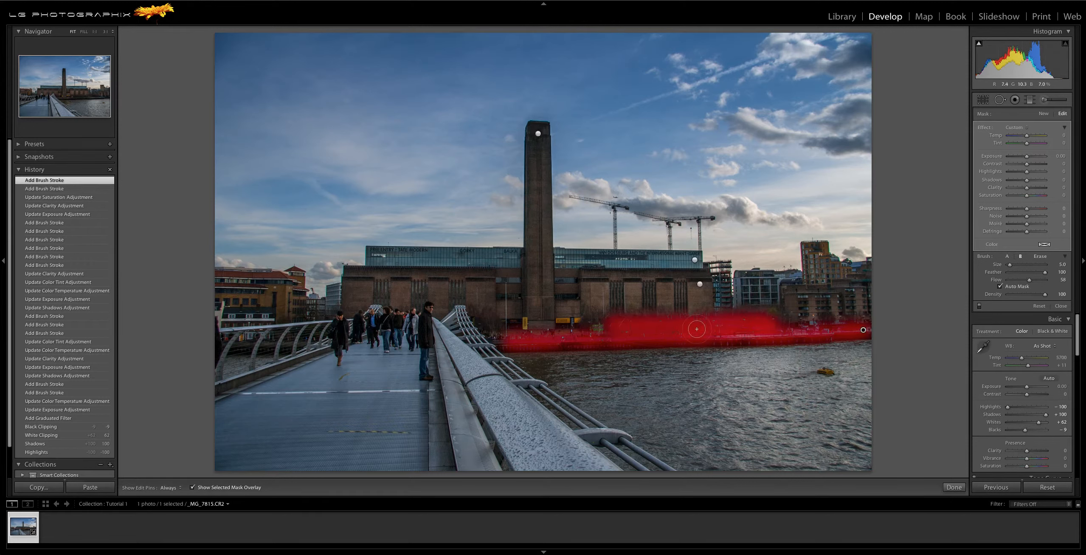
Hide the overlay, set the riverbank mask to Shadows 100, Exposure 0.64 and Saturation 5, and finish the brush adjustments
key(o)
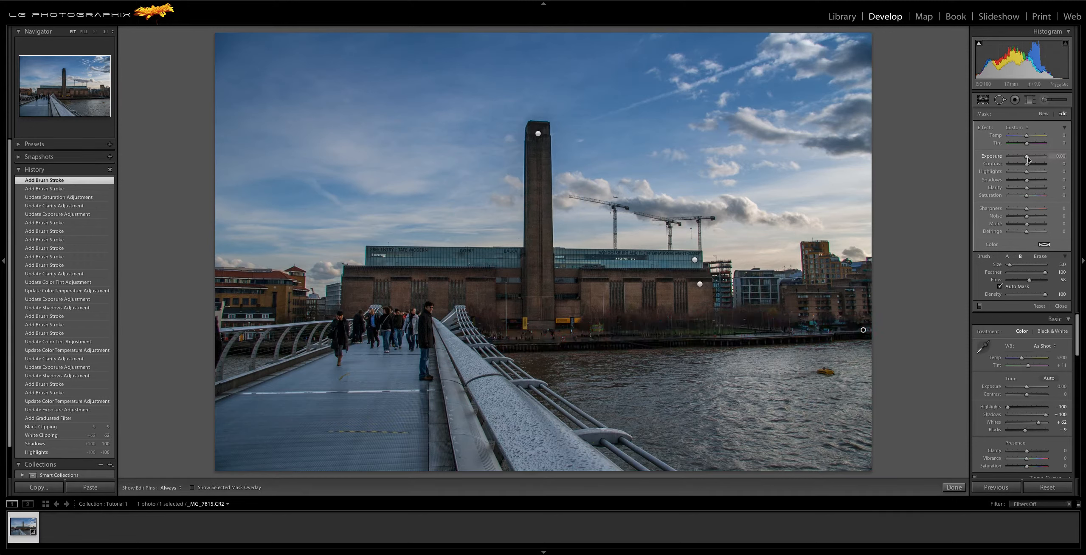
drag(1026, 183, 1030, 159)
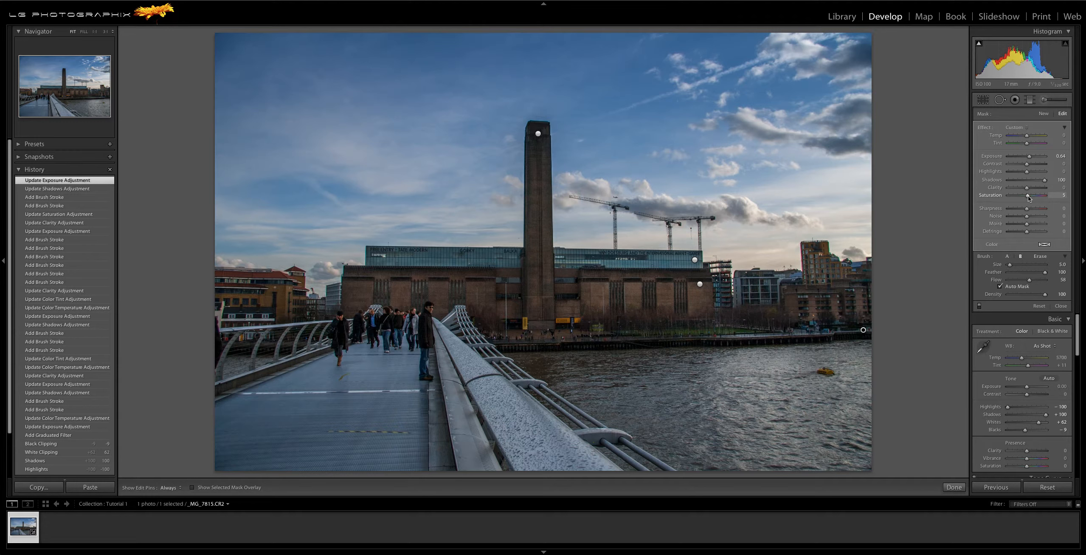
drag(1028, 196, 1028, 196)
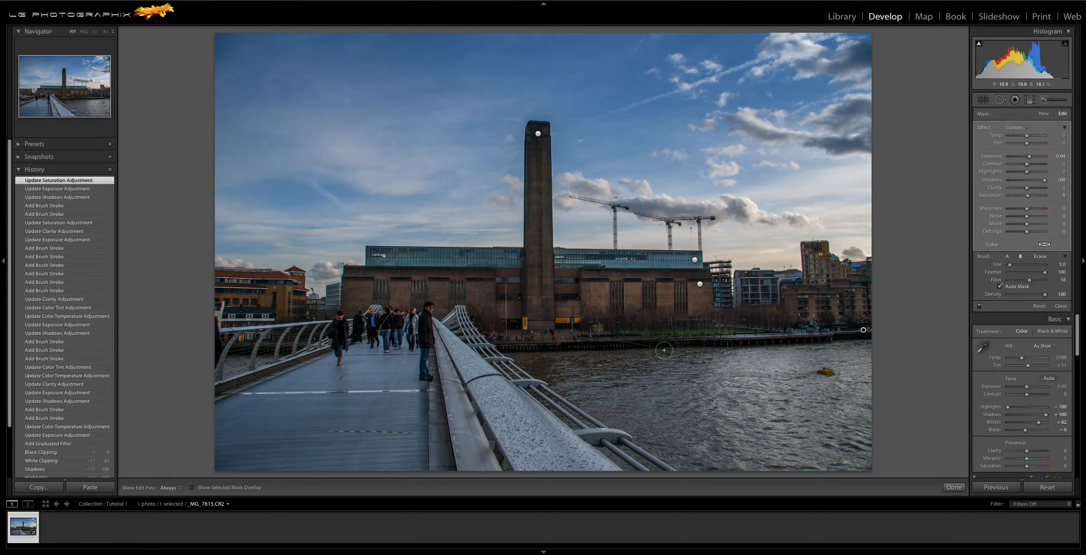
click(951, 487)
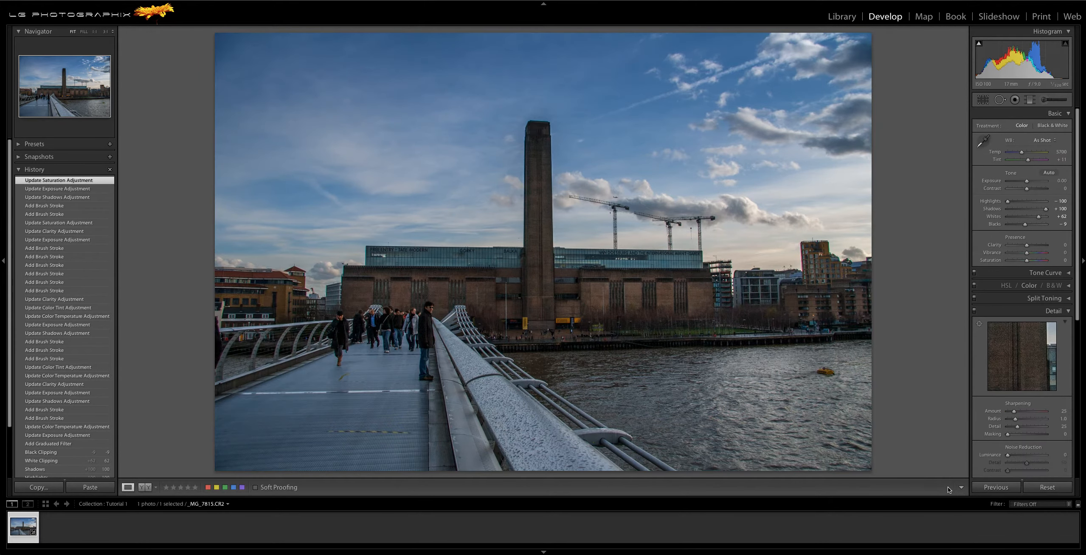
Remove the yellow boat from the river with a Heal spot at opacity 100, sampling the clean water just beside it
click(835, 372)
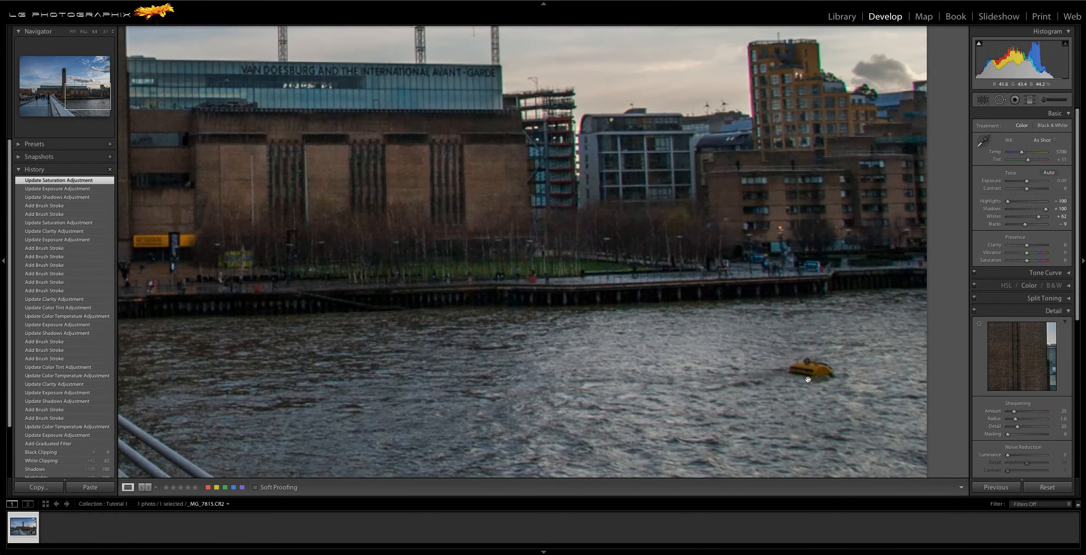
click(1001, 100)
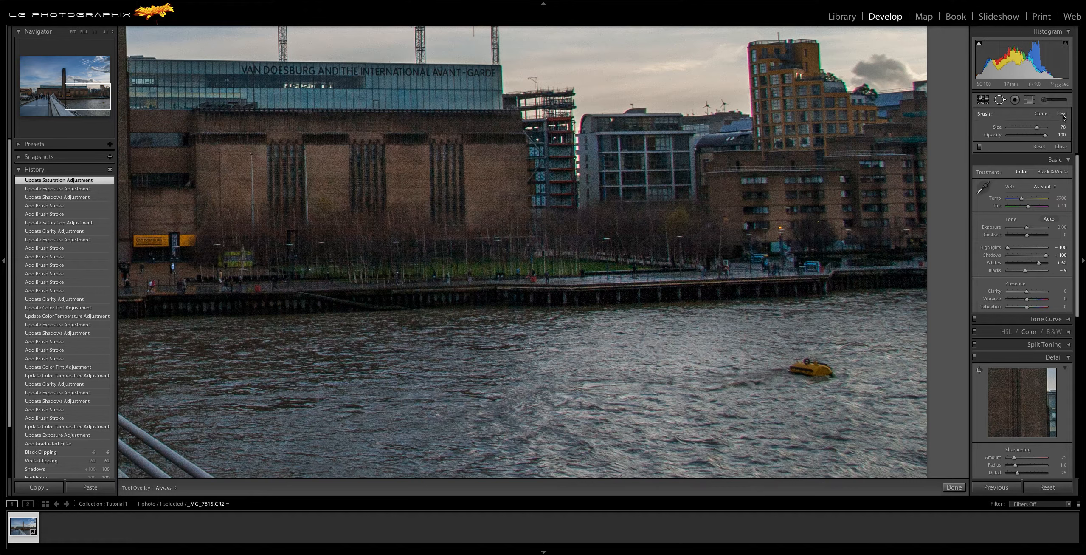
click(813, 370)
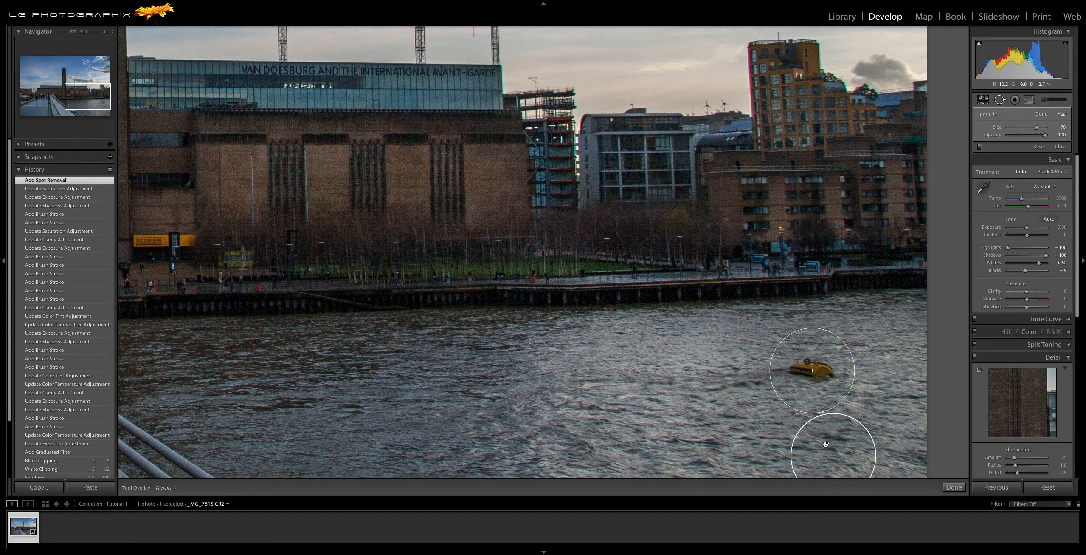
mouse_move(826, 444)
mouse_down()
mouse_move(753, 399)
mouse_move(744, 368)
mouse_up()
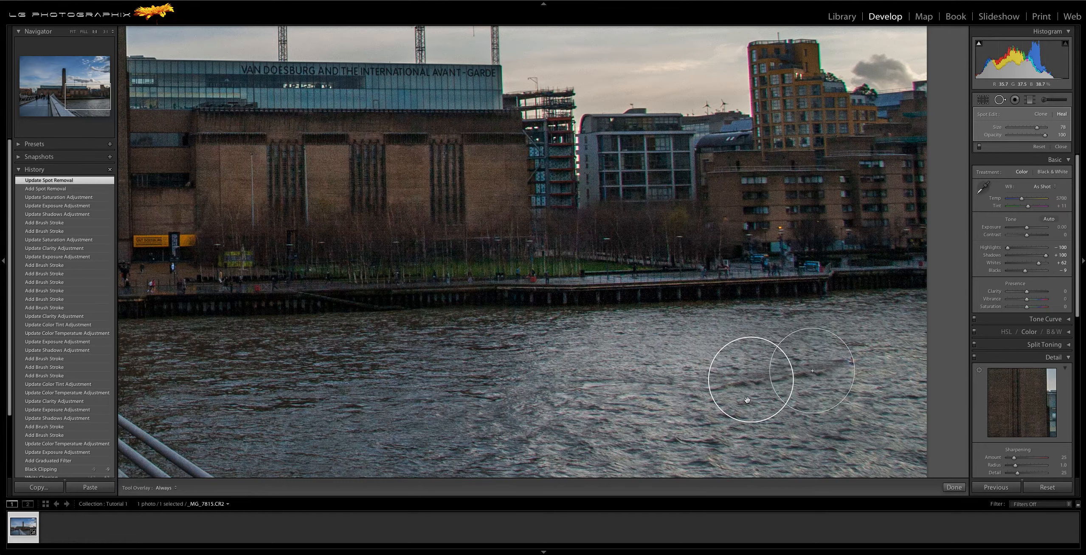
drag(748, 384, 743, 384)
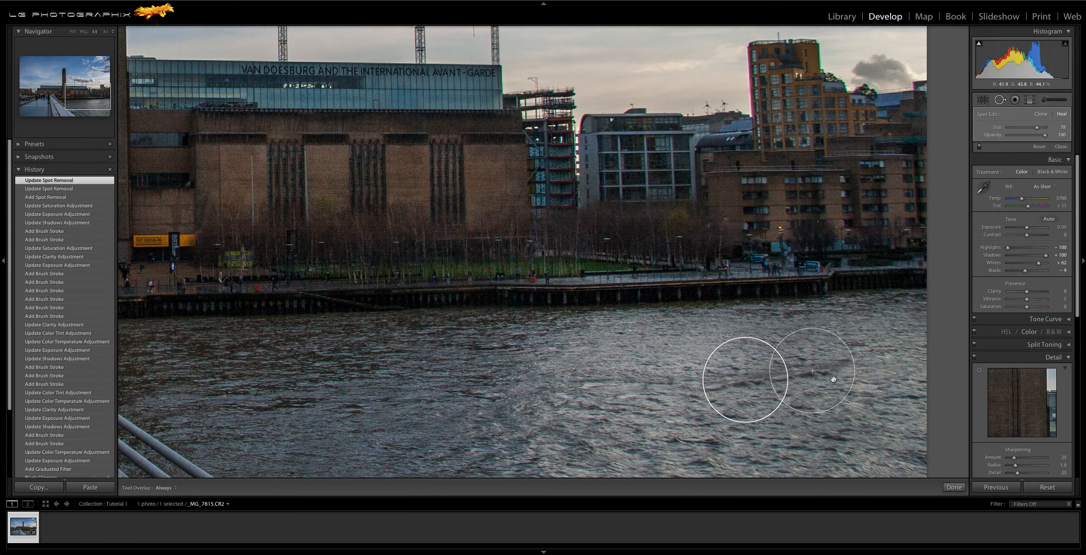
click(955, 487)
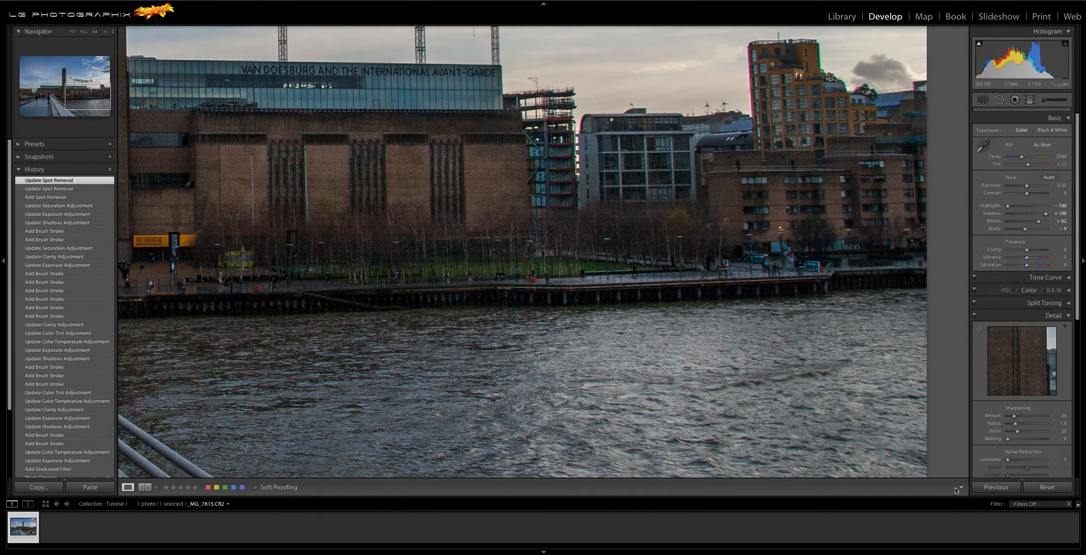
click(774, 389)
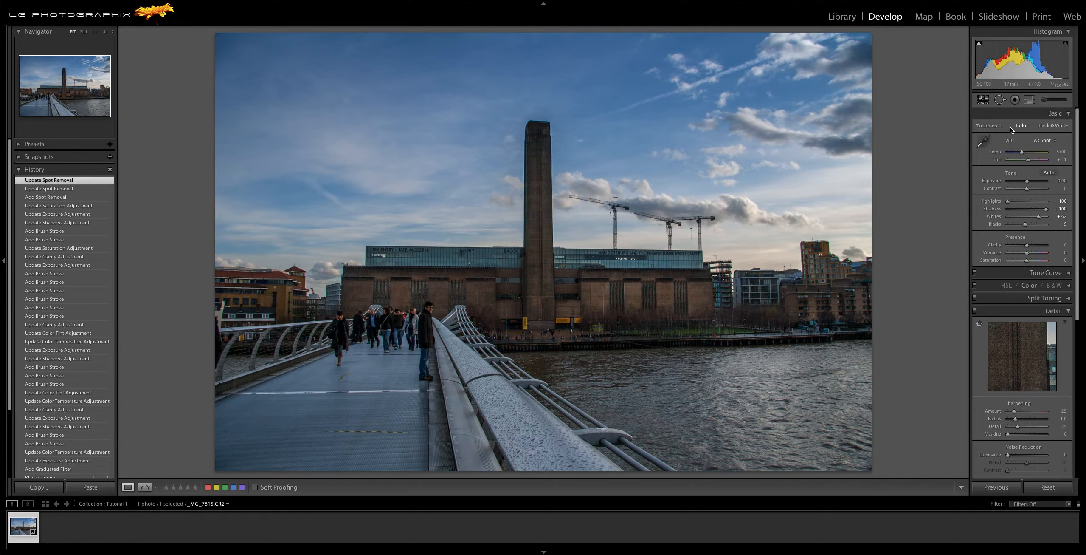
Start a new brush mask at size 11.0 and paint the whole river surface between the bridge and the far bank
click(1044, 100)
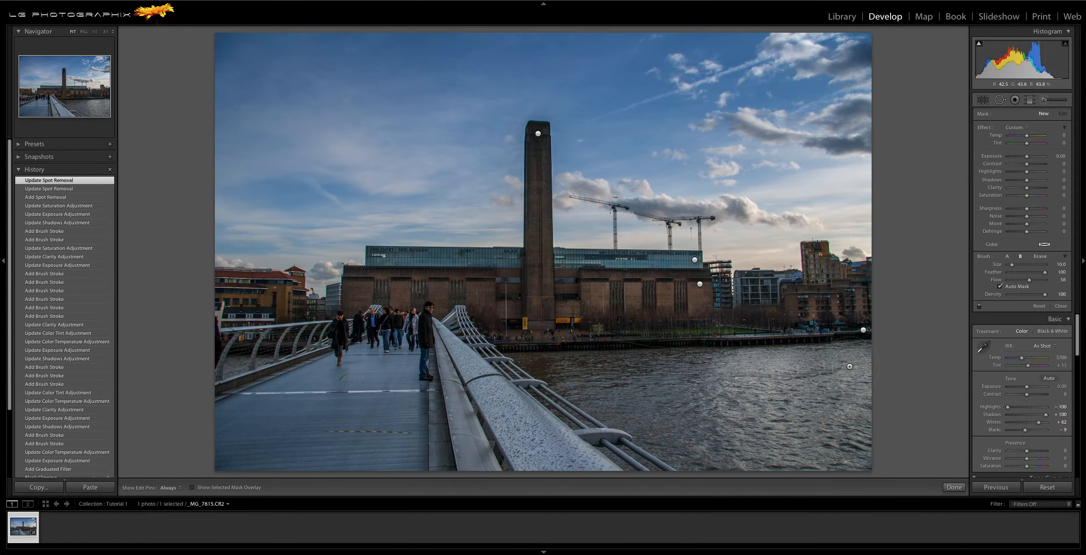
scroll(855, 362, up, 1)
key(o)
key(h)
mouse_move(753, 367)
mouse_down()
mouse_move(571, 370)
mouse_move(531, 357)
mouse_move(707, 452)
mouse_move(678, 445)
mouse_move(730, 460)
mouse_up()
mouse_move(842, 450)
mouse_down()
mouse_move(878, 459)
mouse_move(852, 368)
mouse_up()
mouse_move(675, 381)
mouse_down()
mouse_move(598, 375)
mouse_move(828, 428)
mouse_move(673, 416)
mouse_move(774, 417)
mouse_move(754, 399)
mouse_up()
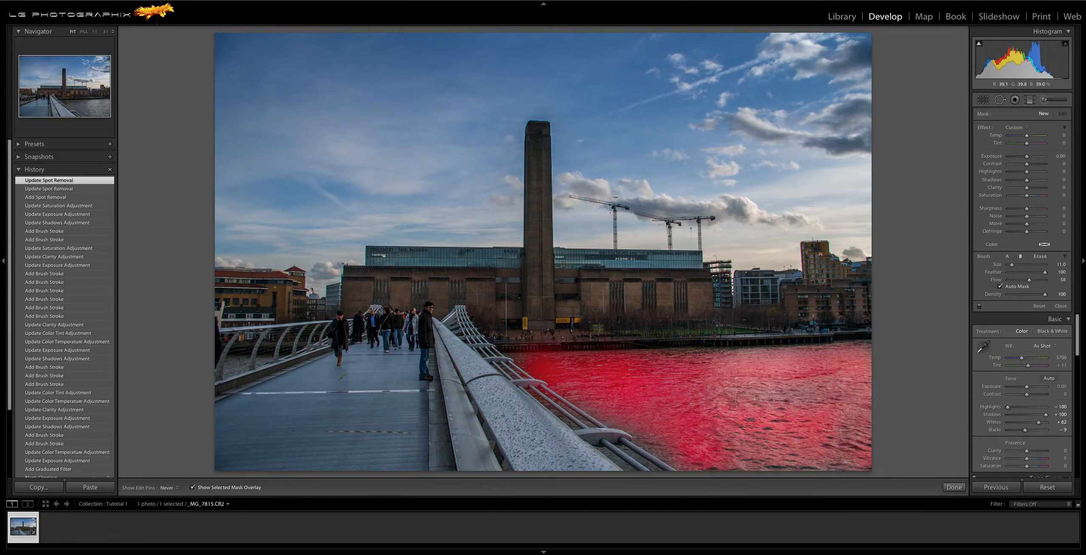
mouse_move(842, 397)
mouse_down()
mouse_move(667, 378)
mouse_move(633, 395)
mouse_move(712, 444)
mouse_move(612, 395)
mouse_up()
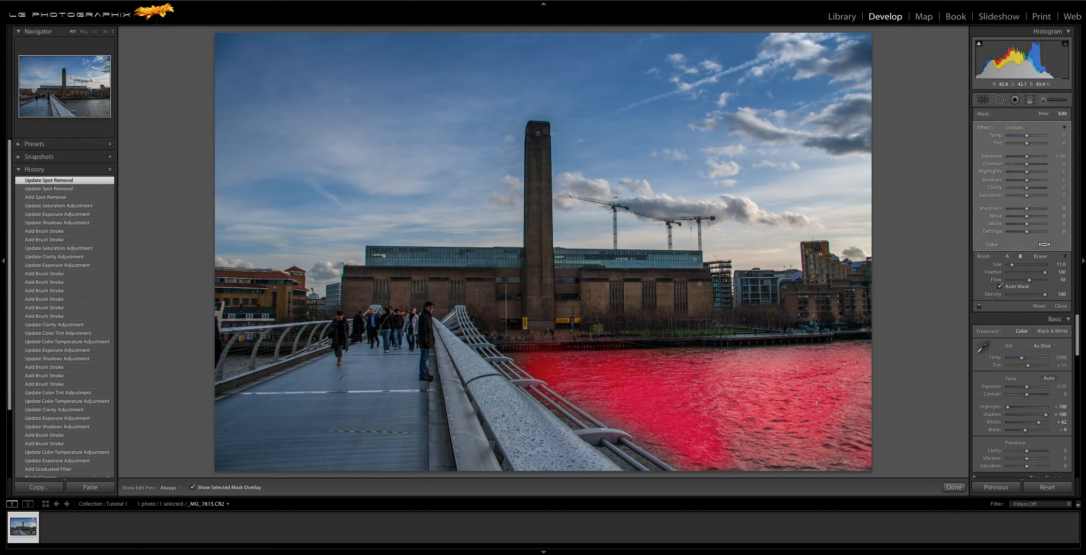
Hide the overlay, set the river mask to Shadows 100, Clarity 35 and Temp -7, and finish the brush adjustments
key(o)
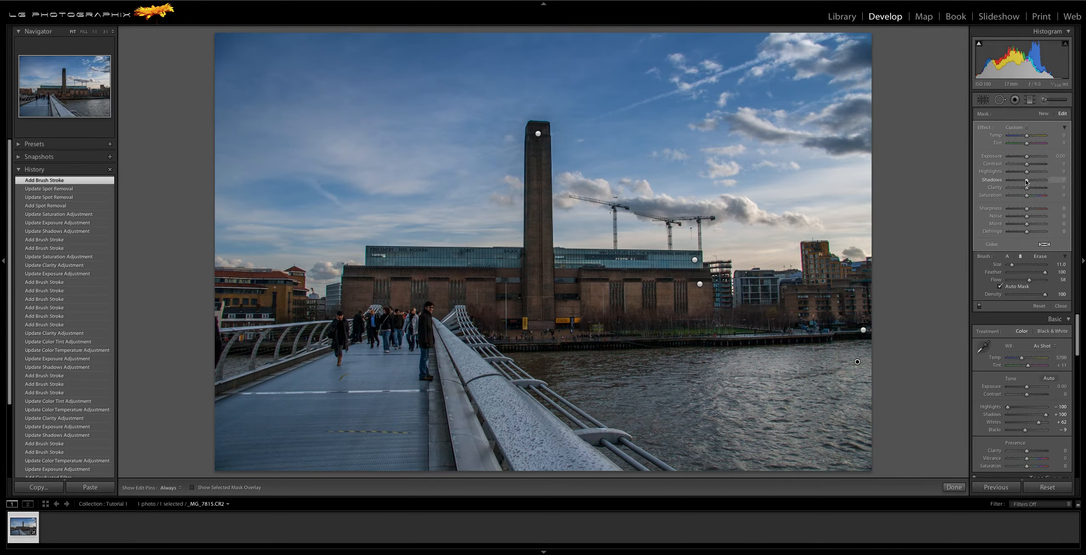
mouse_move(1027, 181)
mouse_down()
mouse_move(1060, 184)
mouse_move(1033, 192)
mouse_up()
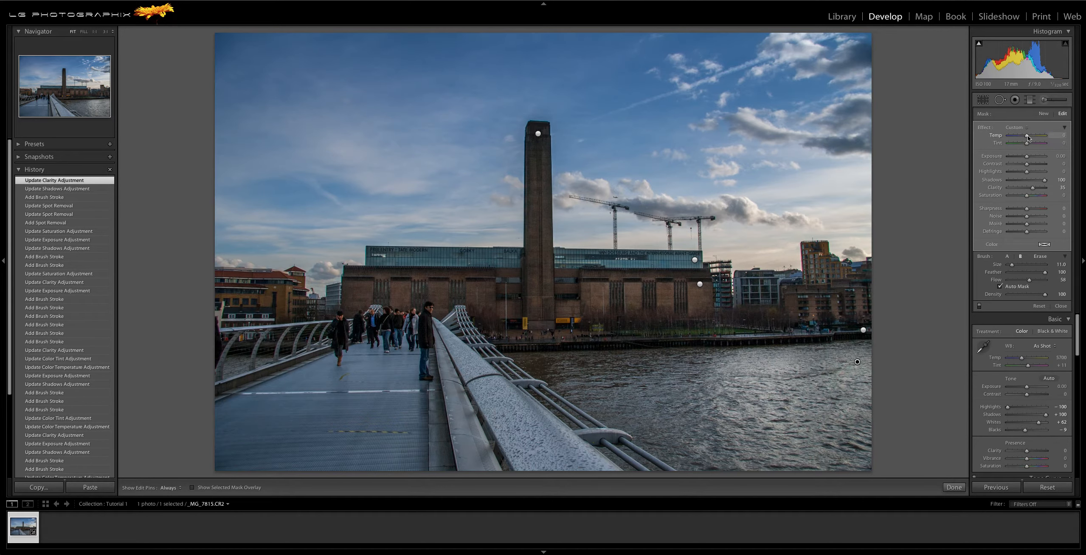
drag(1027, 137, 1026, 137)
drag(1027, 137, 1026, 137)
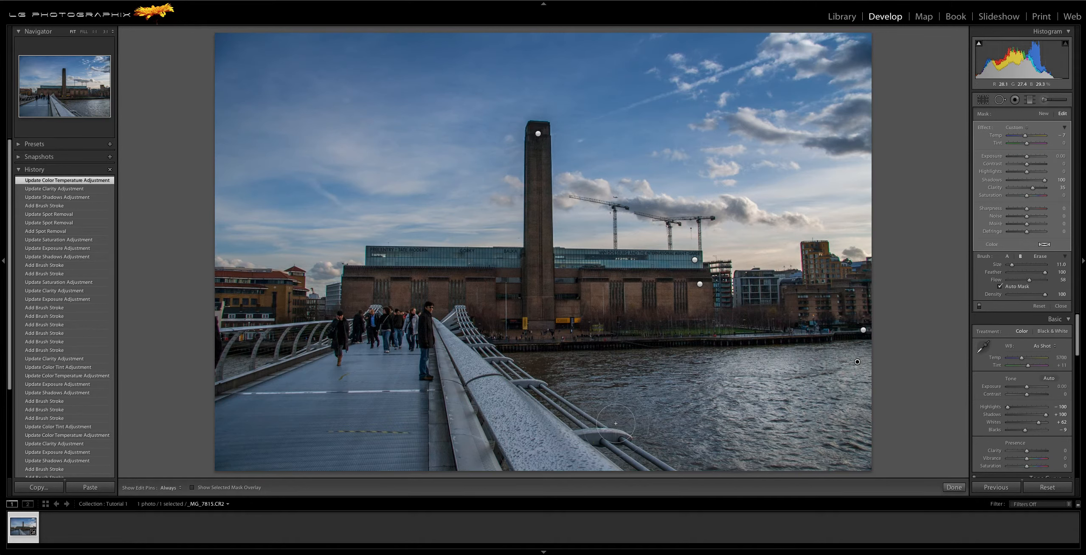
scroll(616, 423, down, 4)
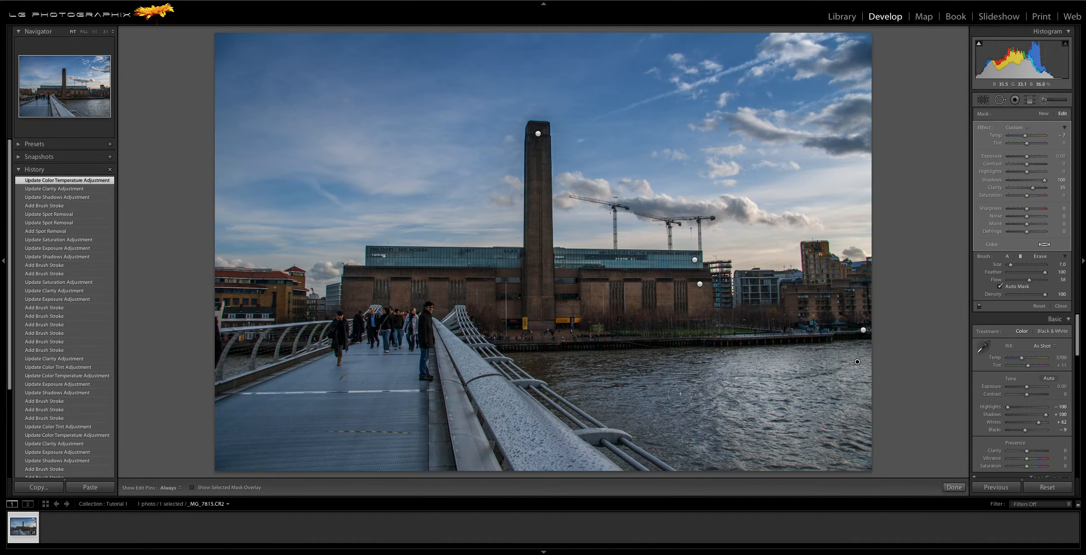
click(953, 487)
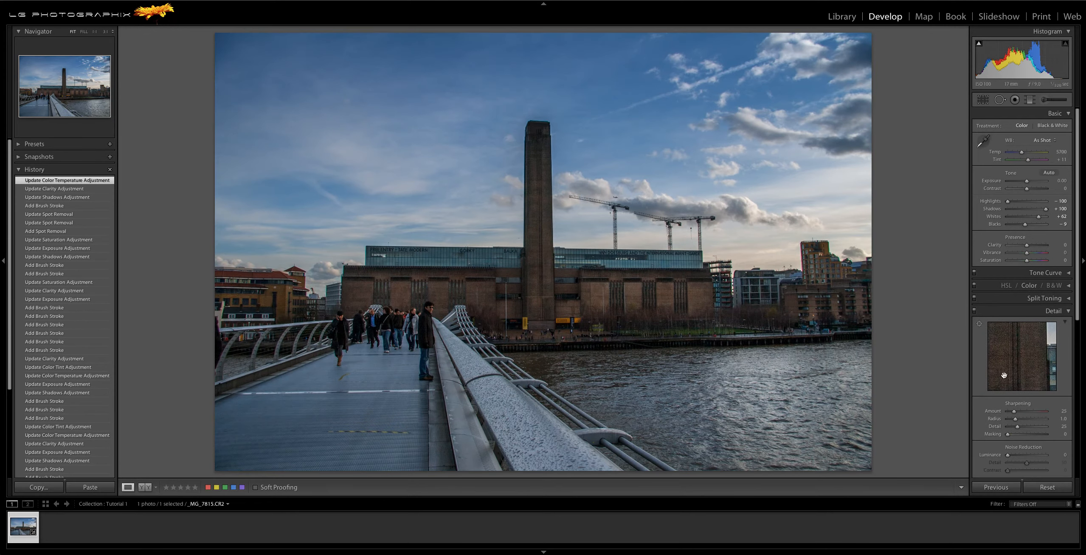
Enable lens profile corrections for the photo
scroll(1005, 370, down, 3)
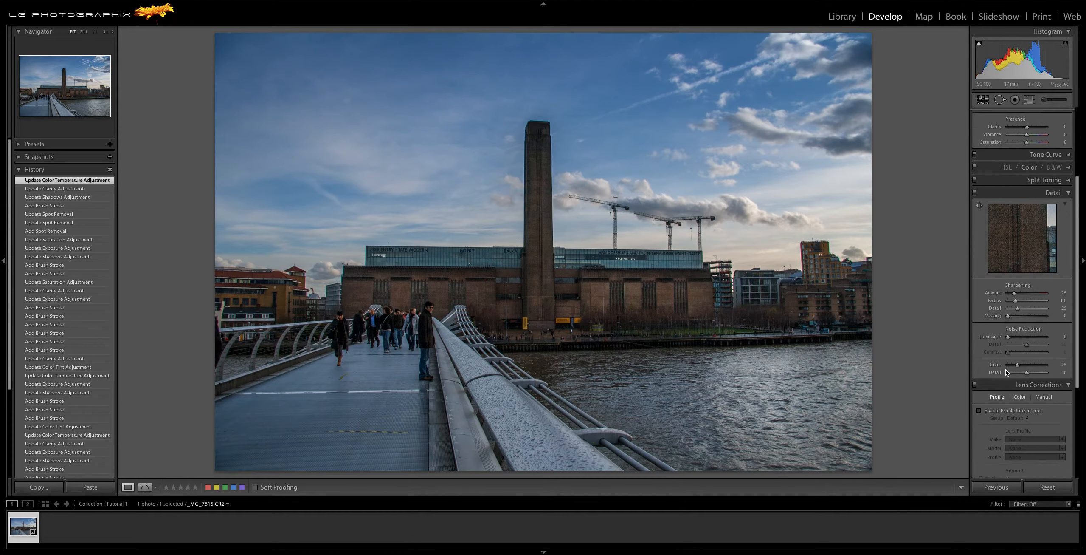
scroll(1006, 372, down, 1)
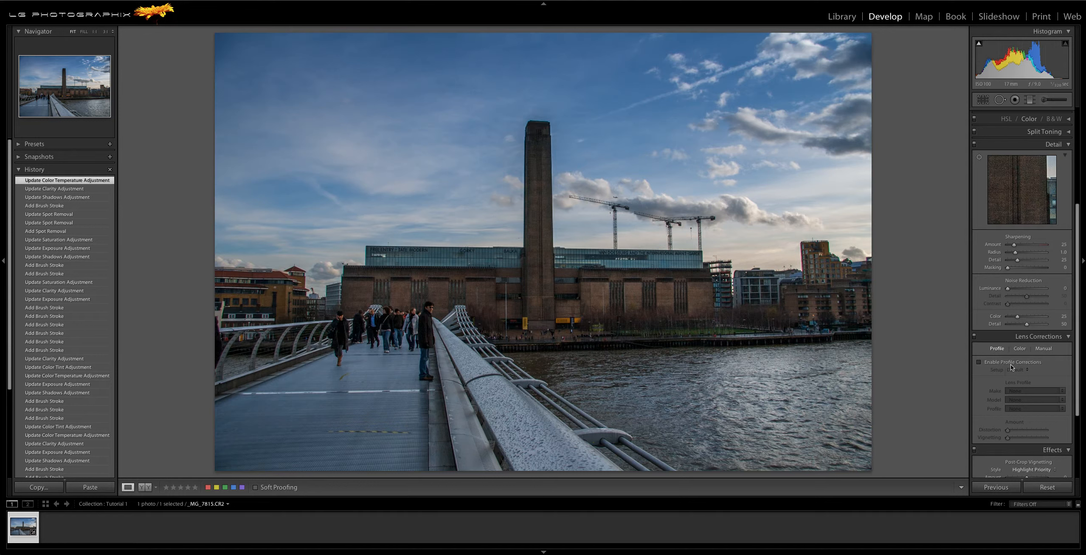
click(979, 363)
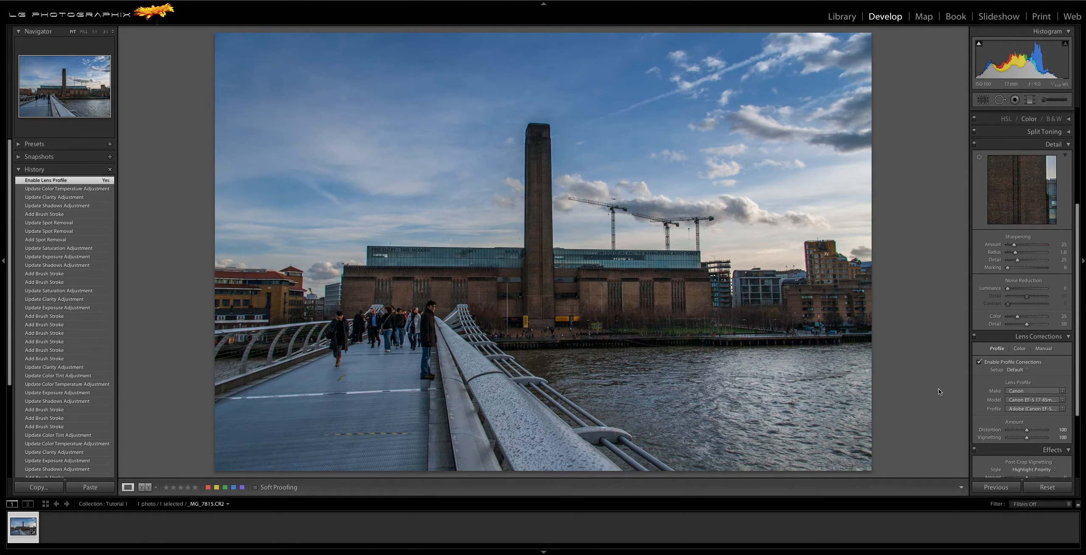
Check the lens make and model choices, keeping Canon EF-S 17-85mm f/4-5.6 IS USM, and compare the photo without and with the profile correction
click(1016, 391)
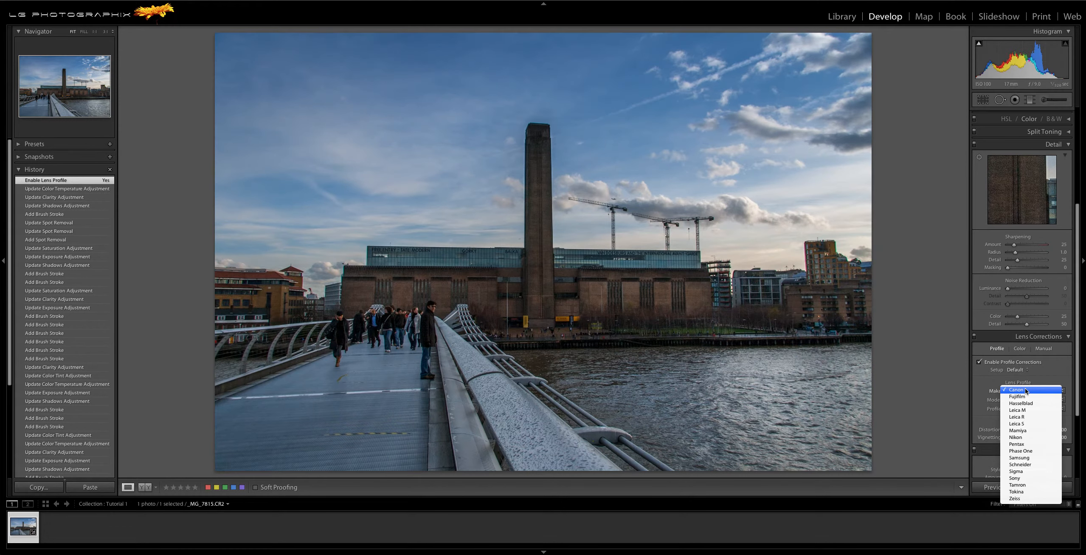
click(987, 384)
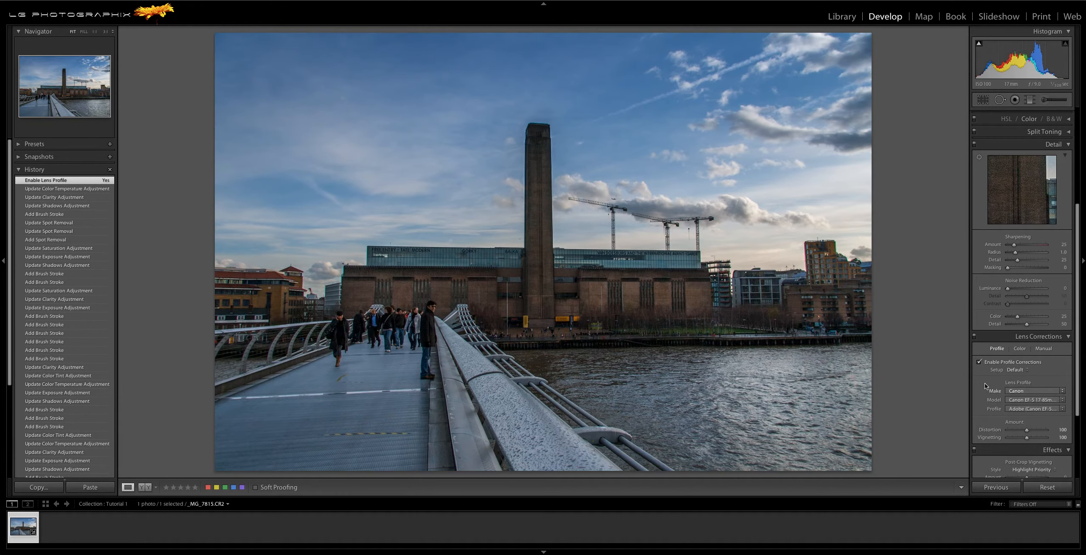
click(1015, 400)
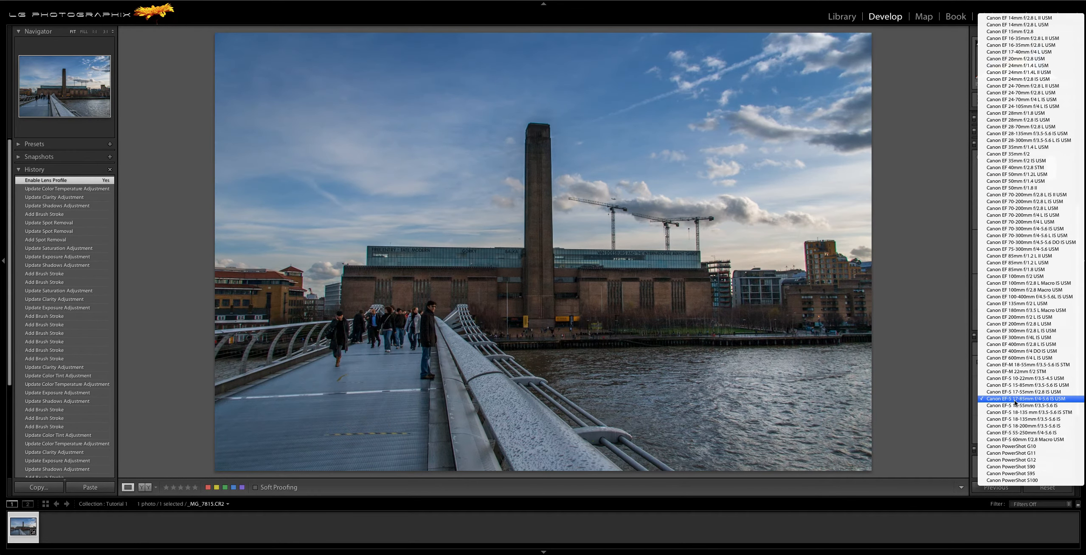
click(1014, 400)
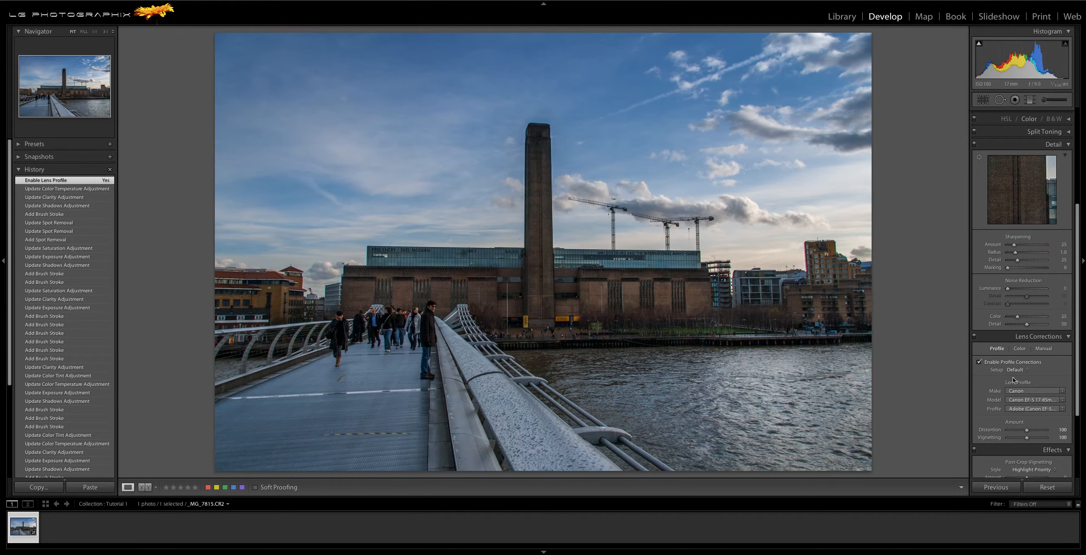
click(979, 362)
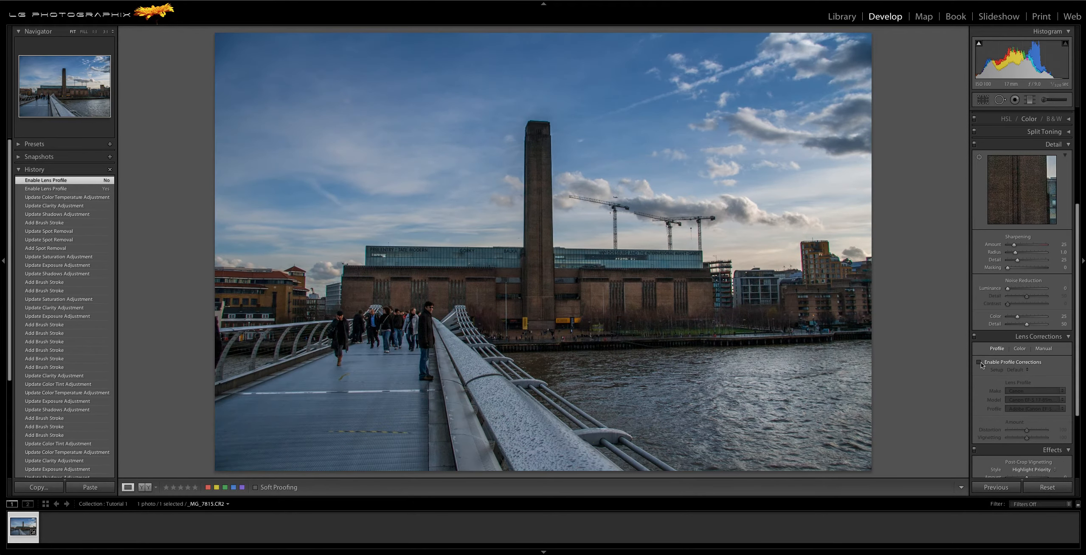
click(980, 363)
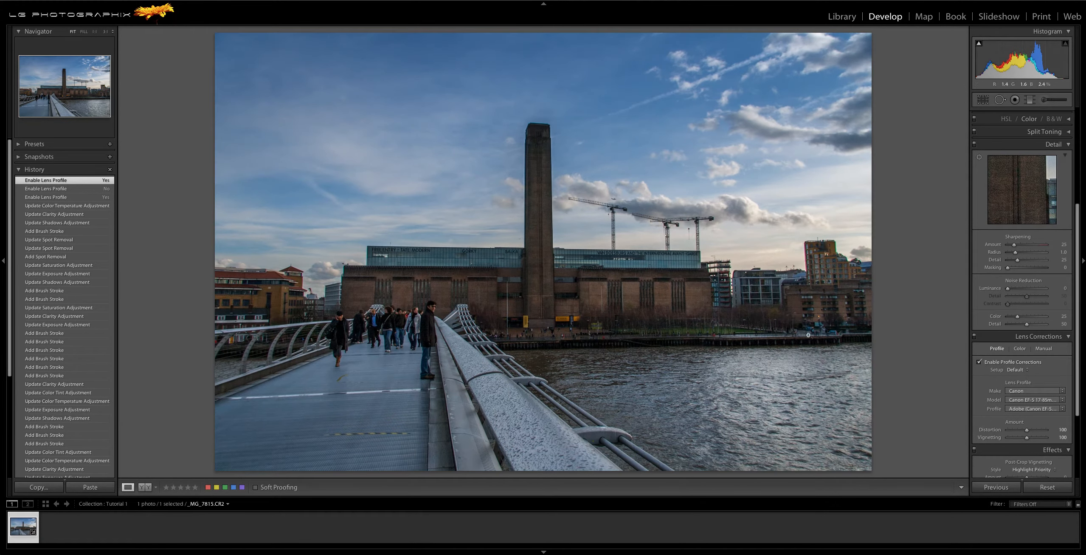
Turn on chromatic aberration removal while viewing the cranes and buildings up close
click(808, 259)
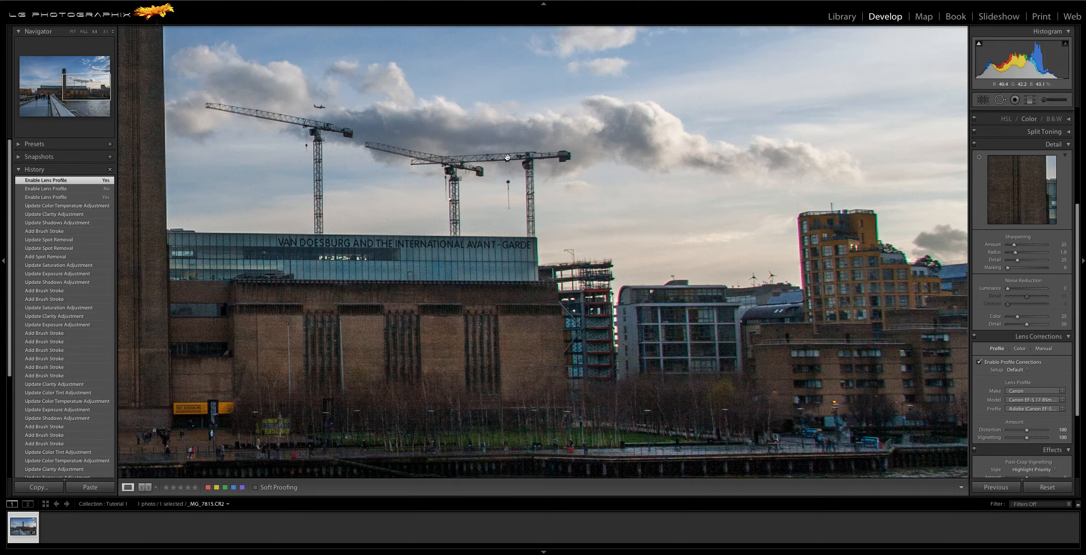
click(1020, 348)
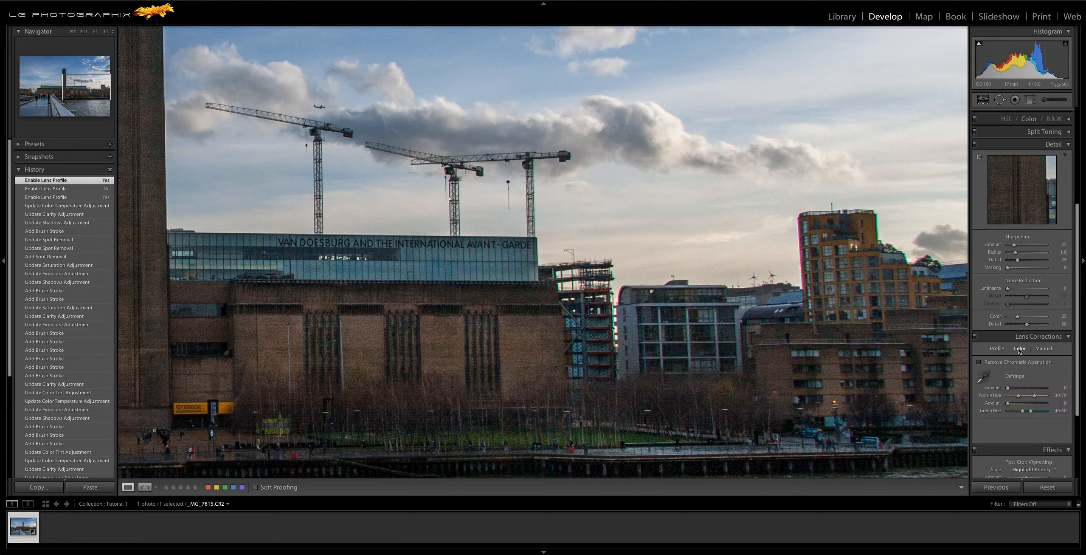
click(978, 363)
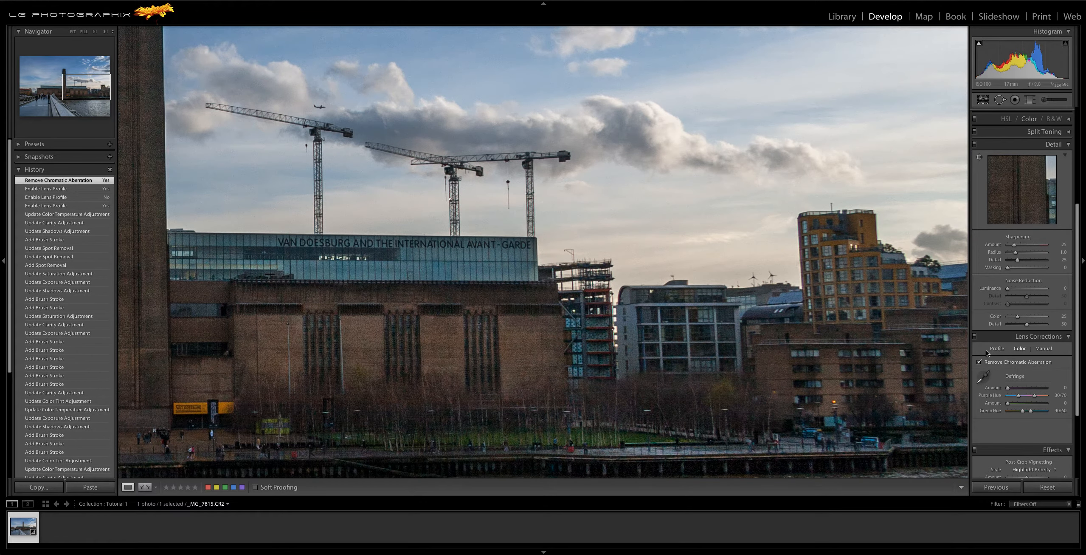
Start a new adjustment brush mask and paint over the long cloud behind the cranes, viewing the whole photo
click(698, 227)
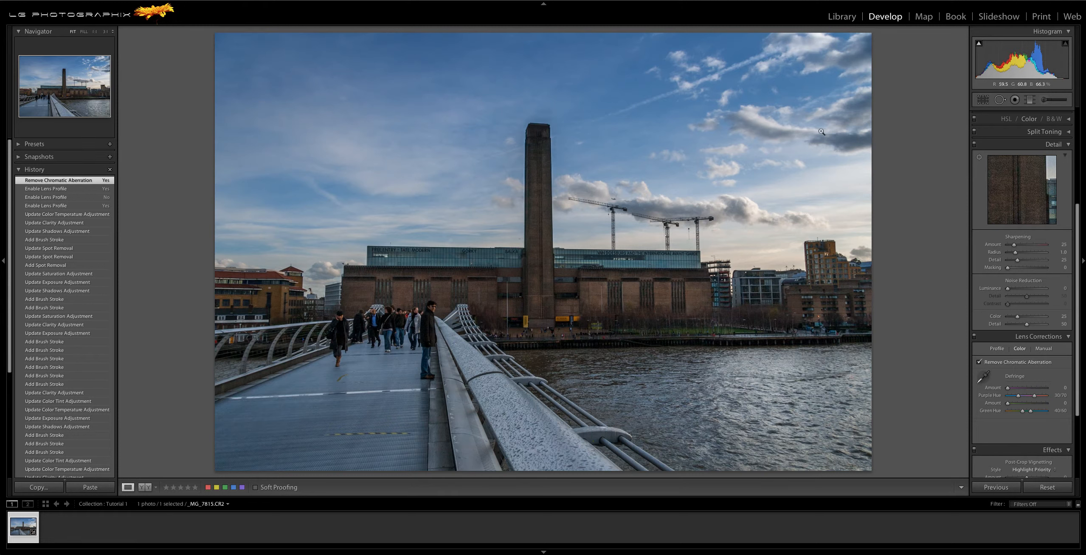
click(1044, 101)
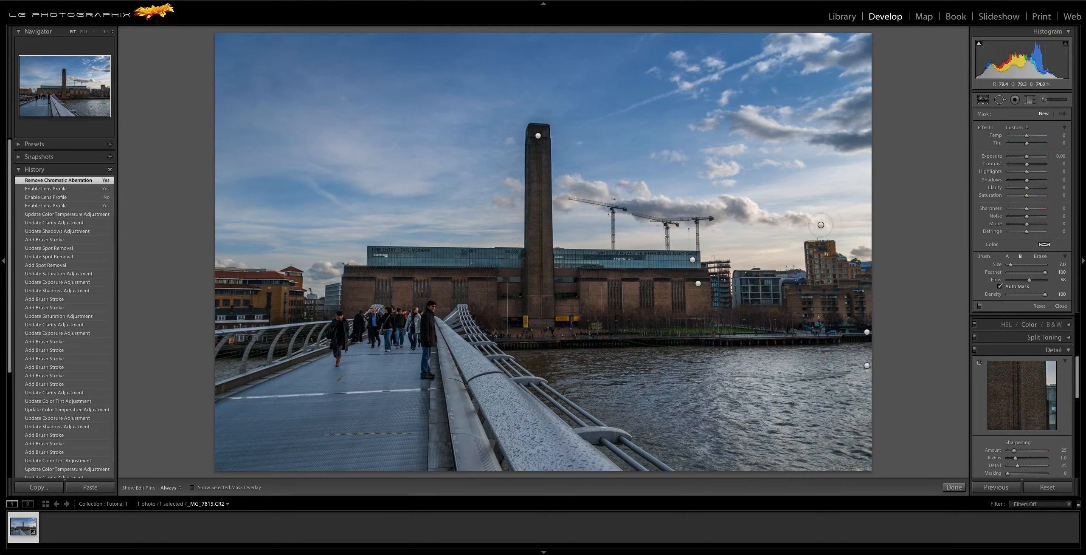
key(h)
drag(714, 209, 639, 199)
key(h)
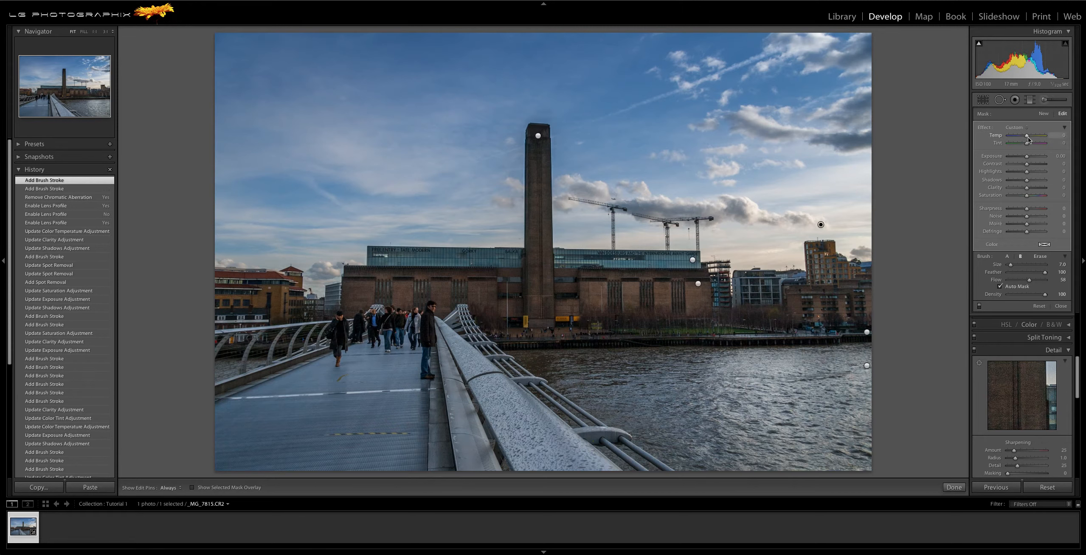
Warm the new cloud mask with Temp 60 and Tint 51
drag(1028, 138, 1032, 139)
drag(1033, 140, 1037, 139)
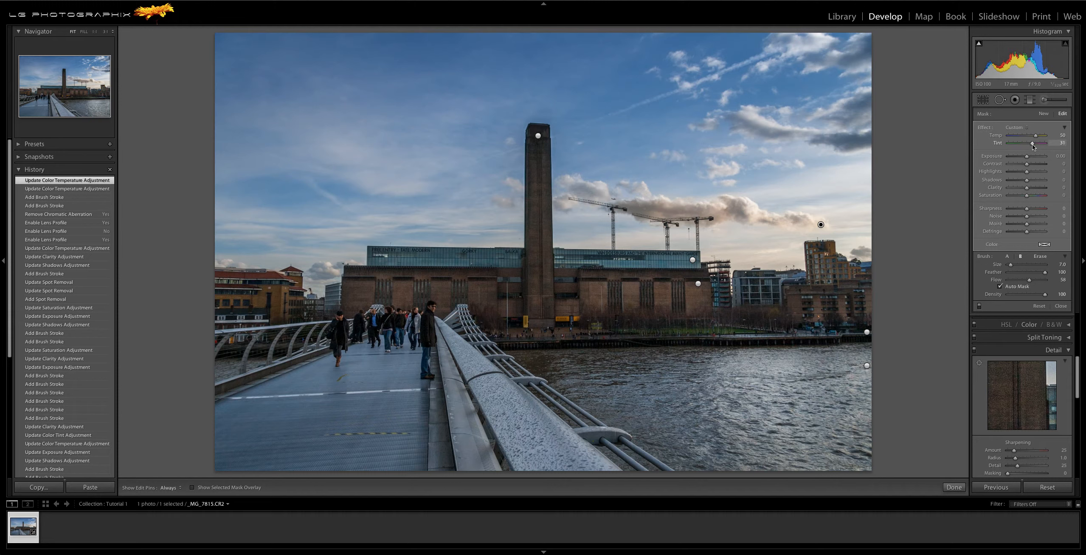
drag(1033, 146, 1033, 145)
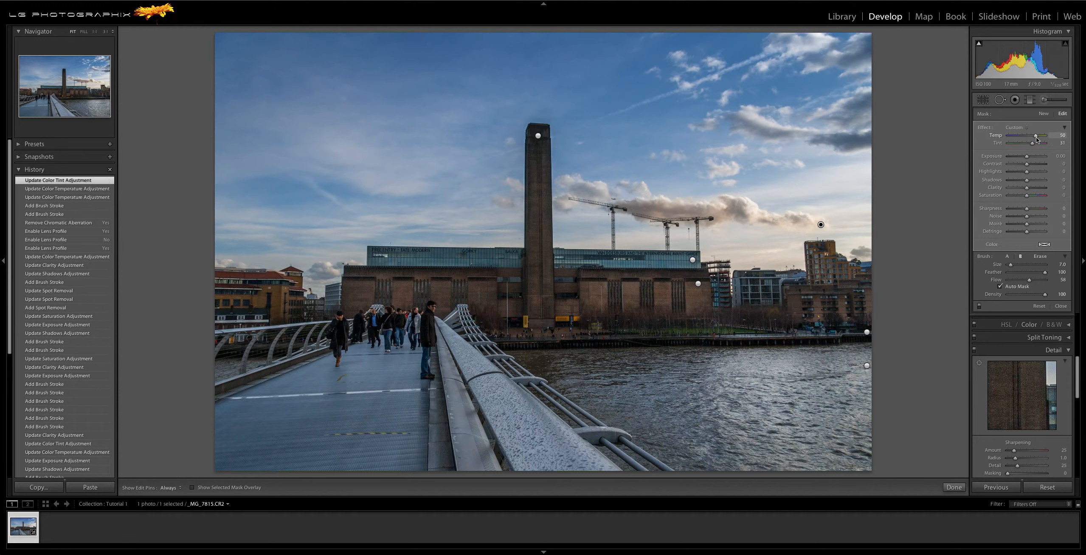
drag(1037, 138, 1037, 146)
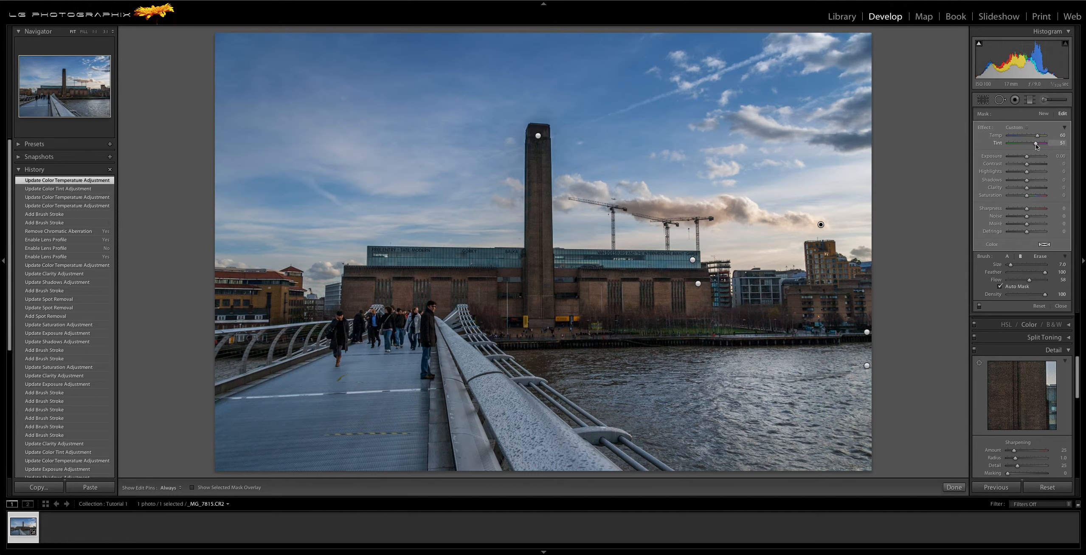
drag(1036, 146, 1036, 147)
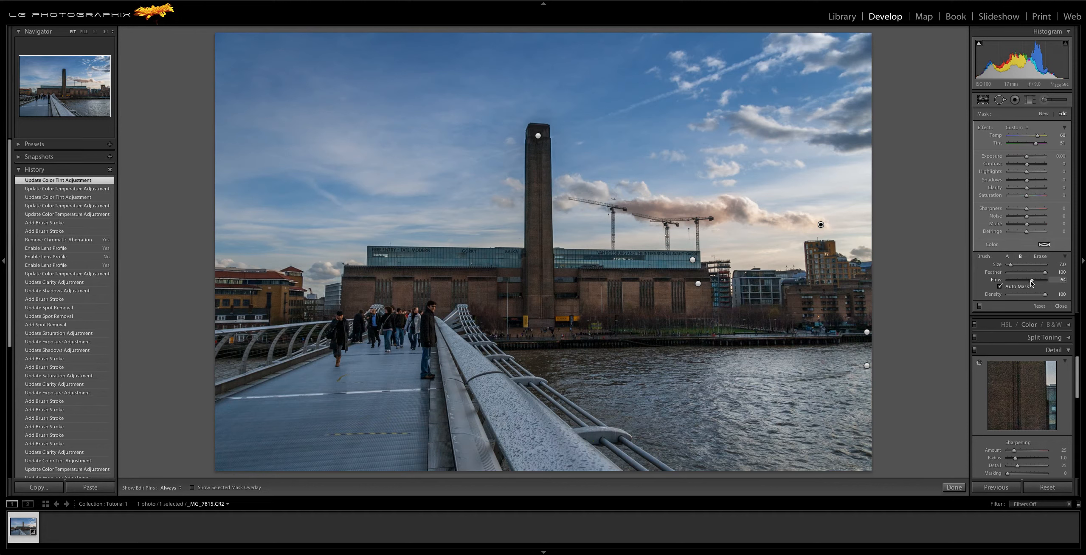
Raise the brush Flow to 100 and repaint the long cloud behind the cranes to strengthen the warm tint
drag(1037, 281, 1043, 281)
key(h)
drag(806, 219, 740, 204)
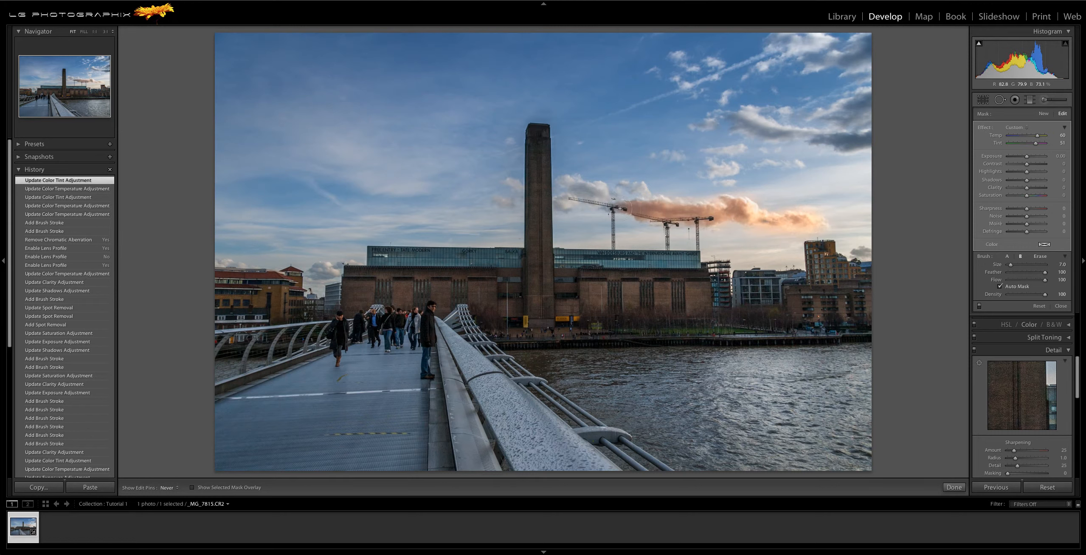
drag(620, 208, 621, 207)
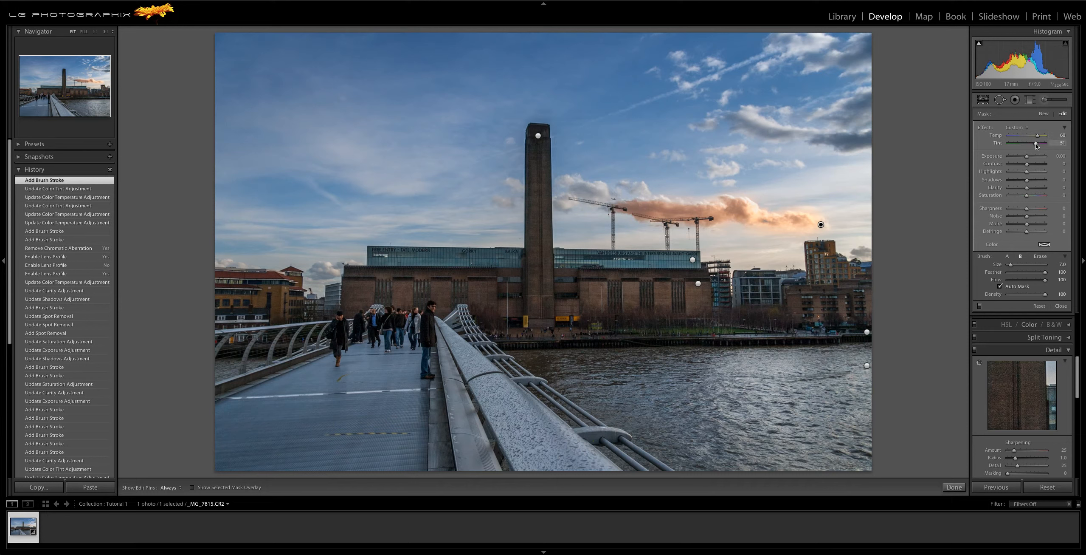
Reduce the cloud mask to Temp 52 and Tint 38, and extend it over the cloud parts nearest the chimney
drag(1035, 143, 1033, 142)
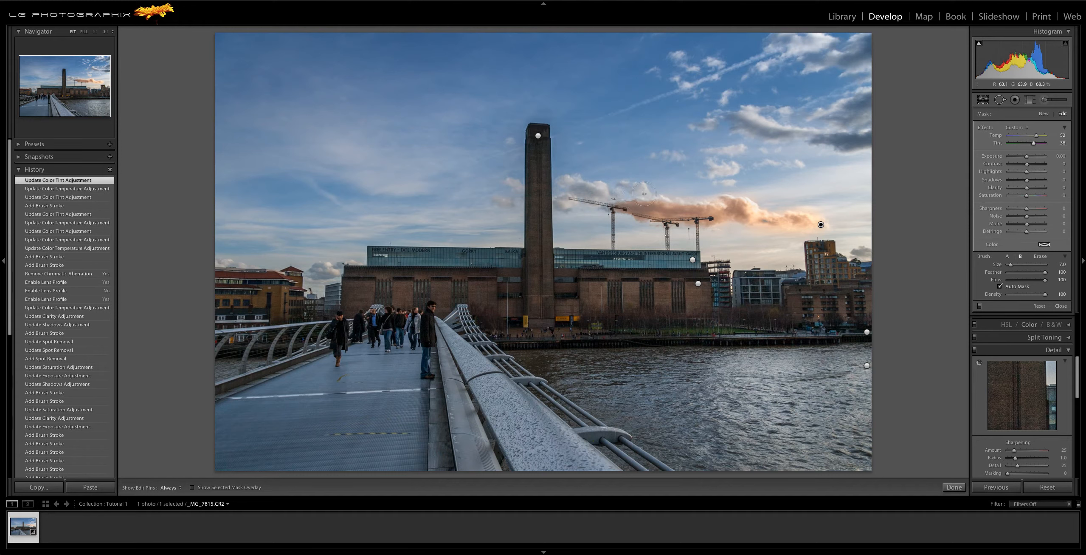
key(h)
drag(717, 214, 718, 213)
key(h)
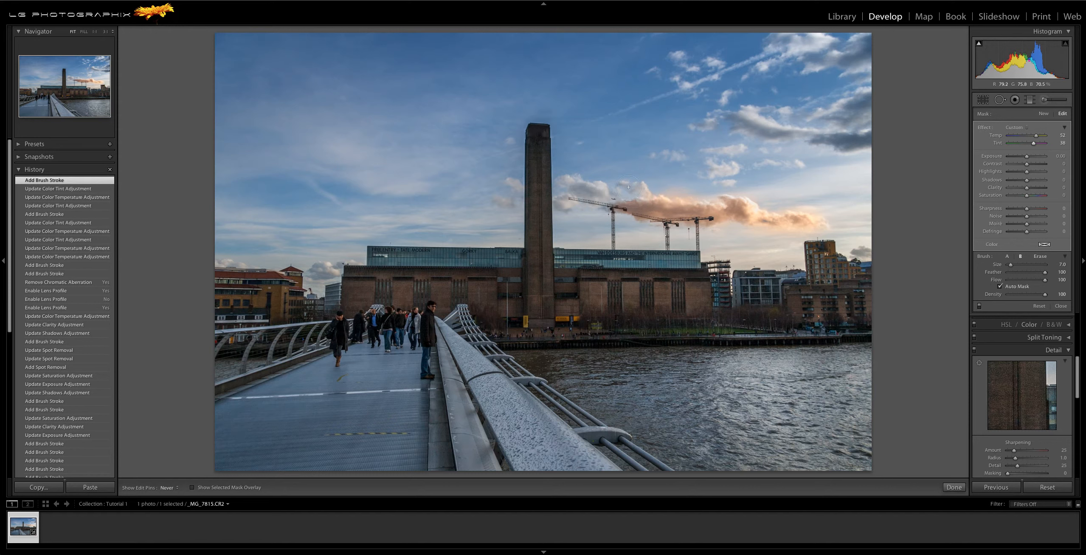
mouse_move(626, 183)
mouse_down()
mouse_move(565, 179)
mouse_move(570, 205)
mouse_up()
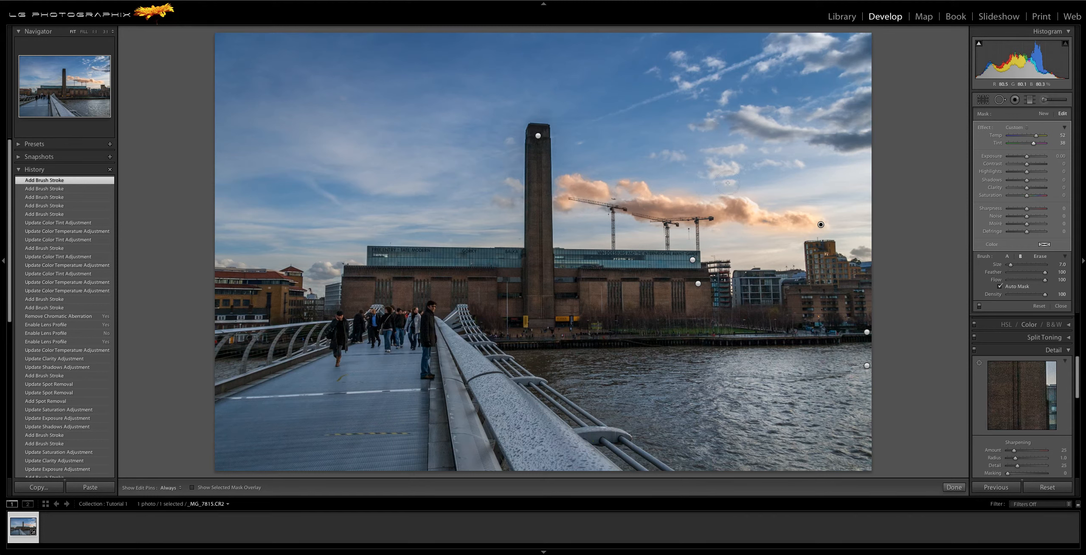
Paint the warm cloud mask over the small separate clouds above the cranes
key(h)
drag(720, 171, 700, 148)
key(h)
key(h)
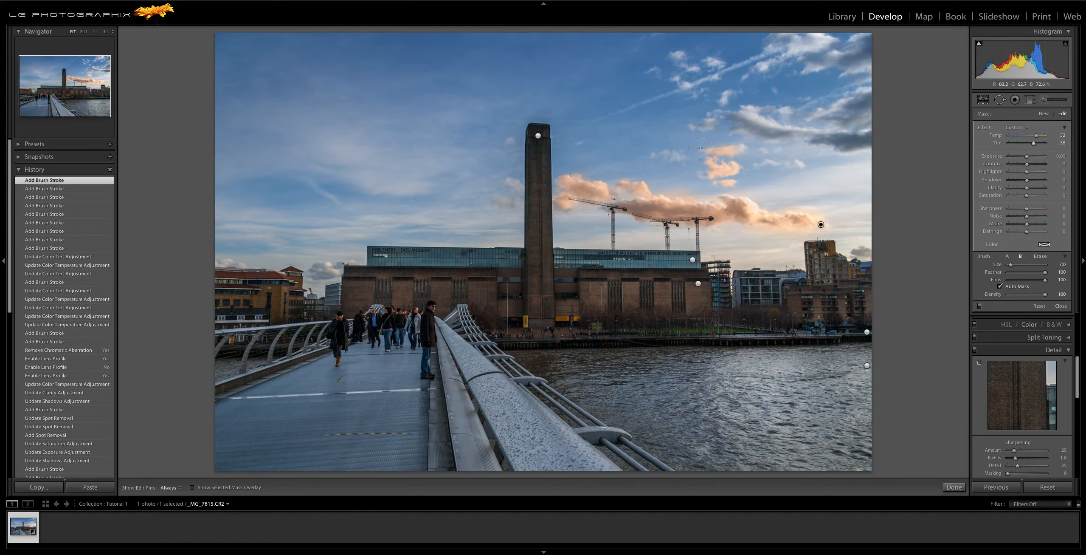
click(674, 156)
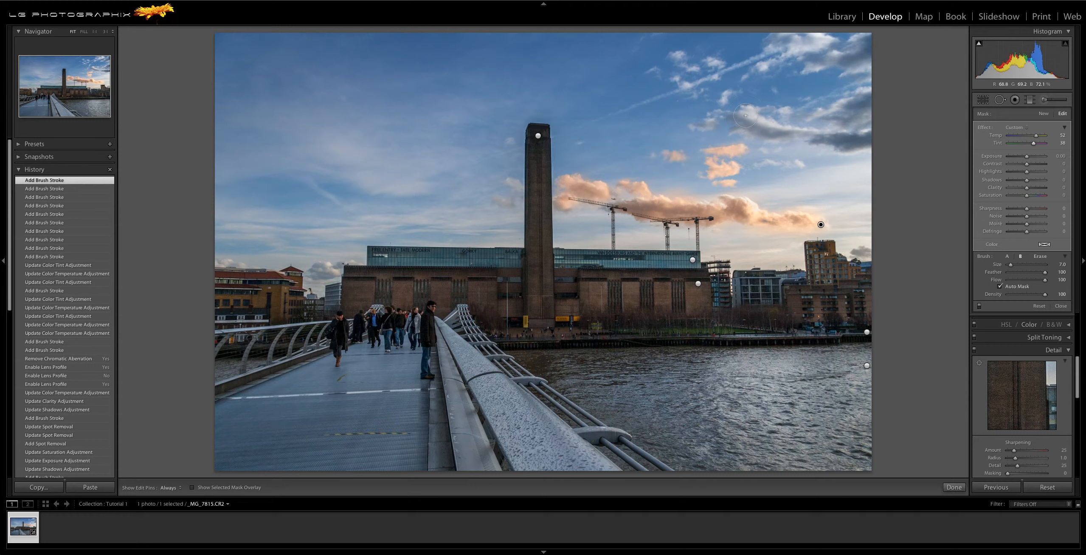
Paint the warm mask over the large dark clouds at the right edge of the sky
drag(749, 116, 866, 140)
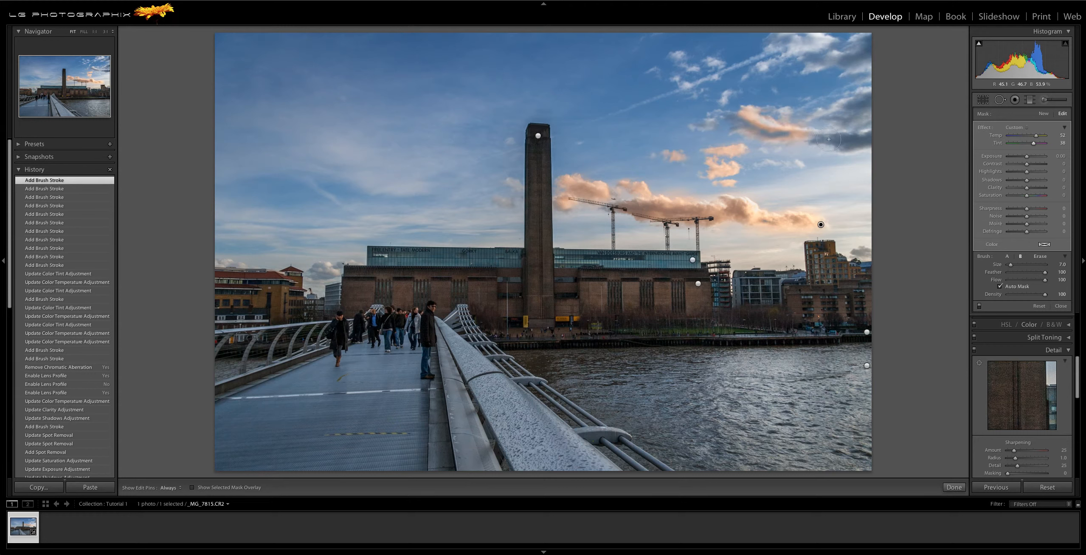
key(h)
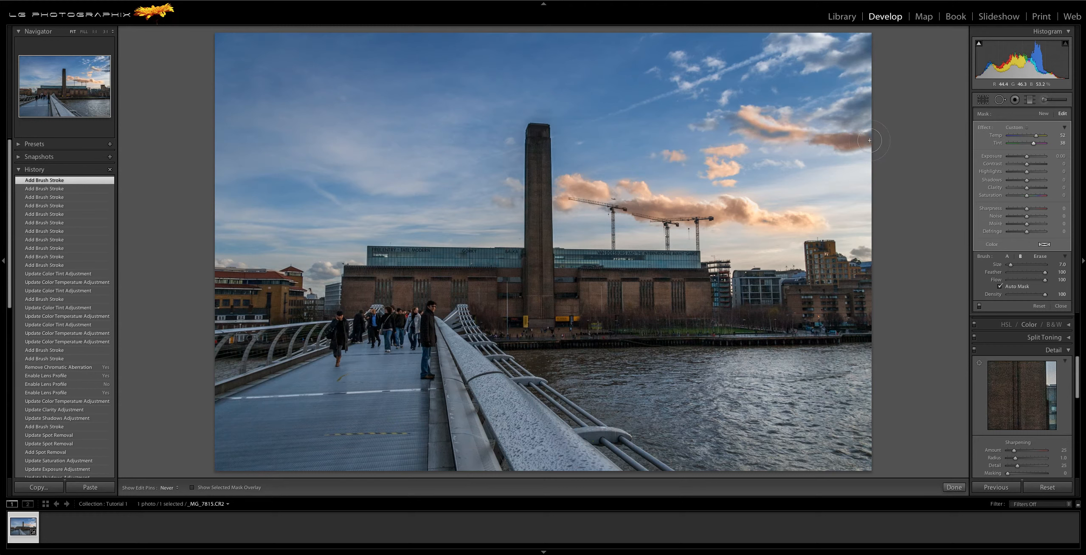
mouse_move(769, 119)
mouse_down()
mouse_move(823, 104)
mouse_move(875, 102)
mouse_move(811, 116)
mouse_move(838, 115)
mouse_up()
key(h)
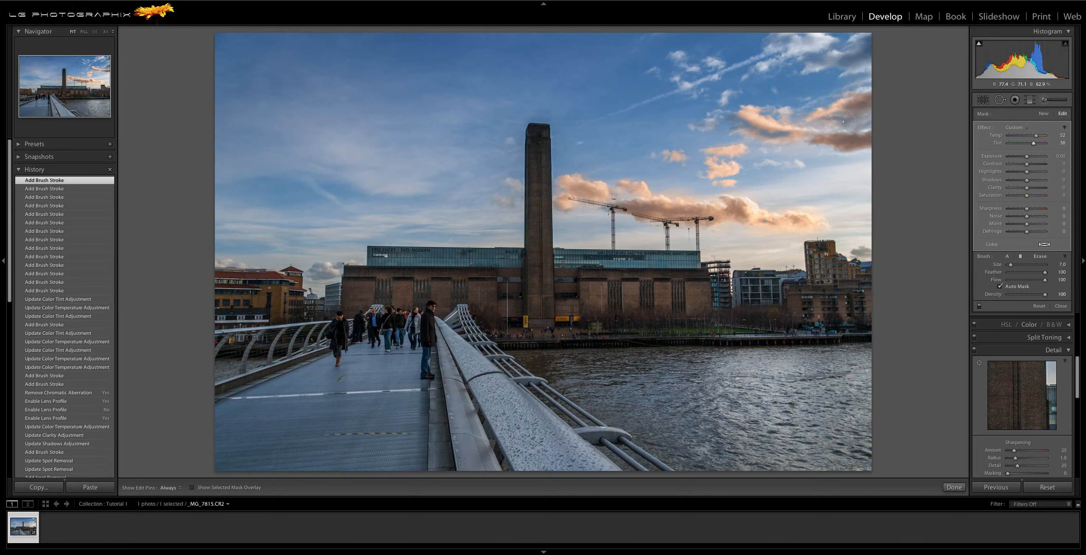
click(865, 102)
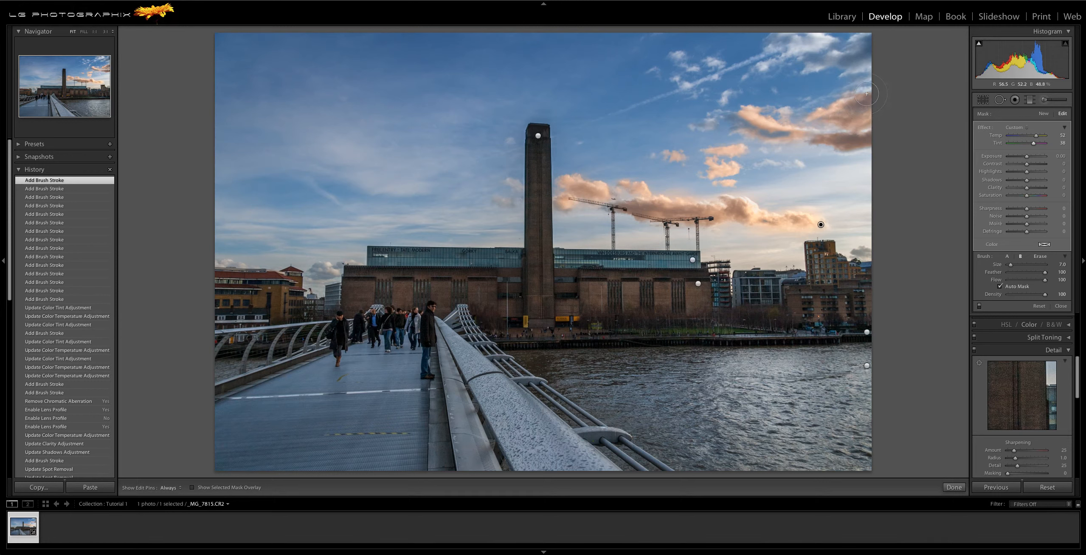
Extend the warm mask over the clouds in the photo's upper right corner
click(865, 50)
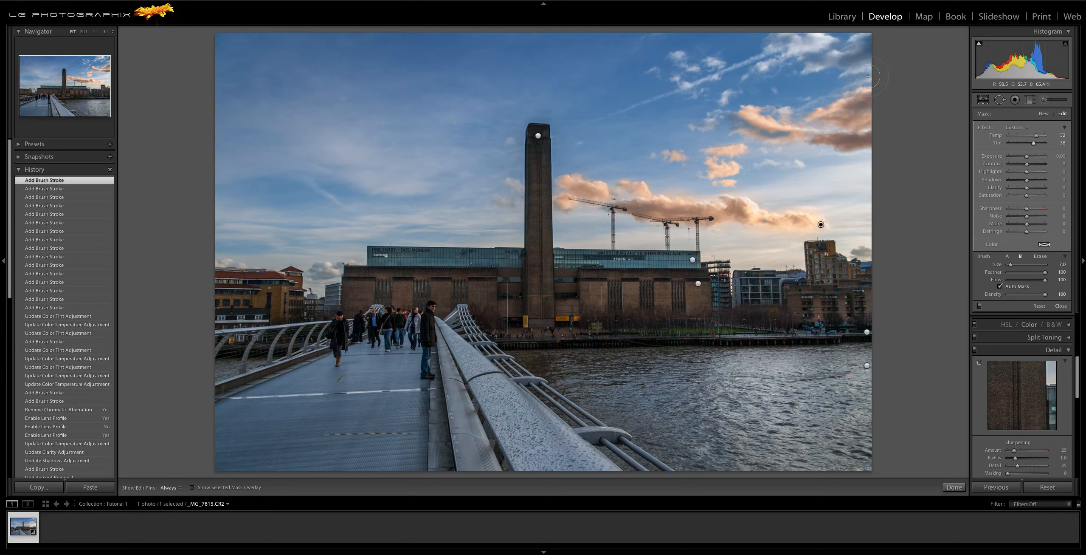
click(868, 47)
key(h)
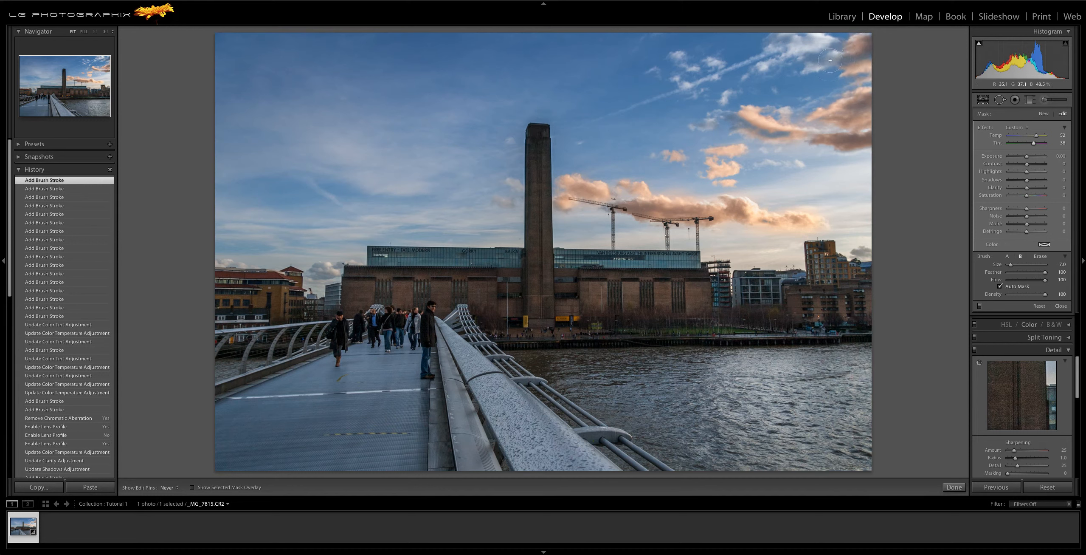
mouse_move(807, 65)
mouse_down()
mouse_move(819, 42)
mouse_move(793, 37)
mouse_move(798, 48)
mouse_up()
click(777, 60)
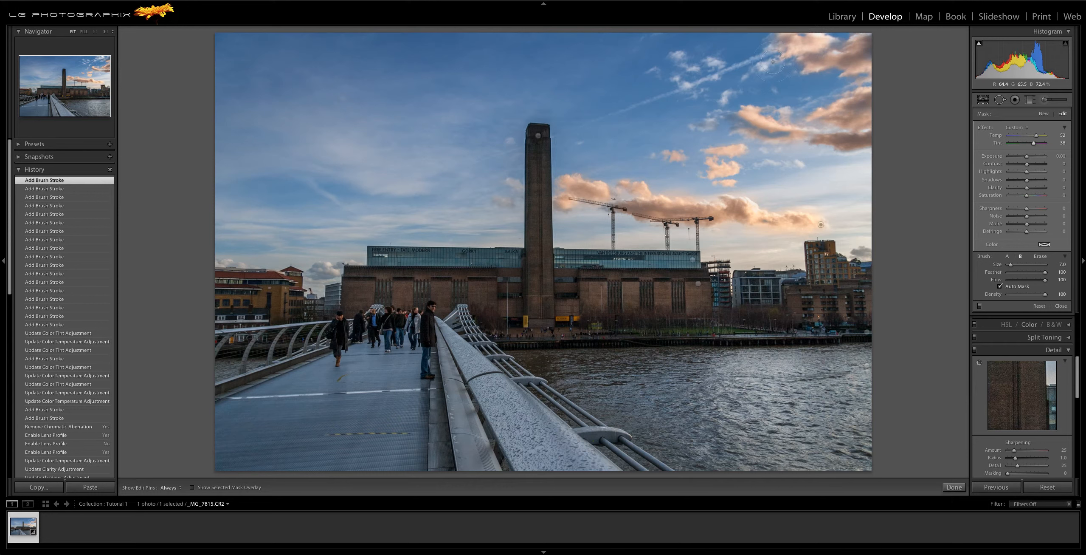
Brush the warm tint along the thin streaky clouds beside the vapour trail
click(762, 65)
mouse_move(770, 50)
mouse_down()
mouse_move(716, 76)
mouse_move(743, 67)
mouse_up()
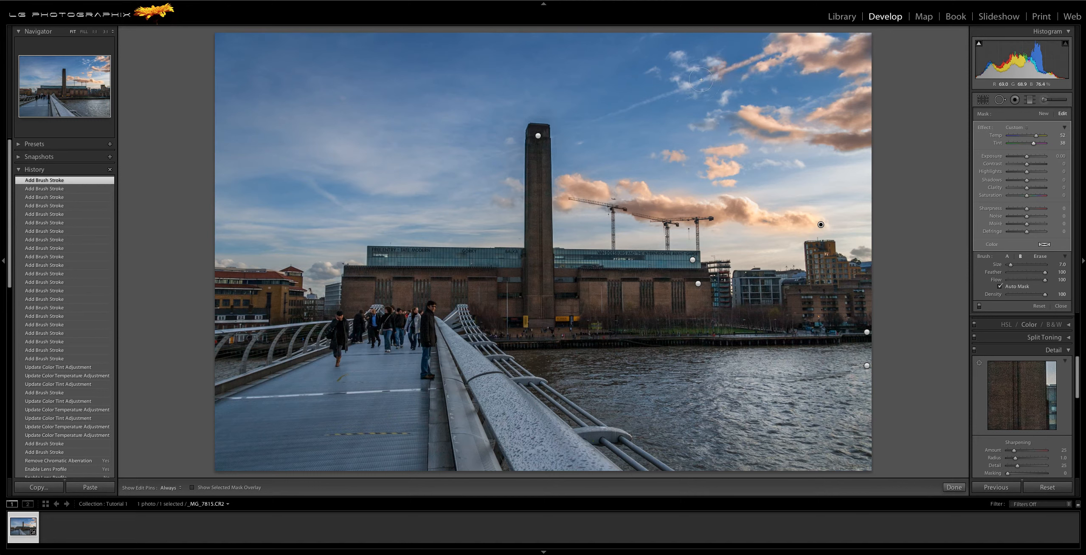
mouse_move(685, 85)
mouse_down()
mouse_move(718, 78)
mouse_move(690, 84)
mouse_up()
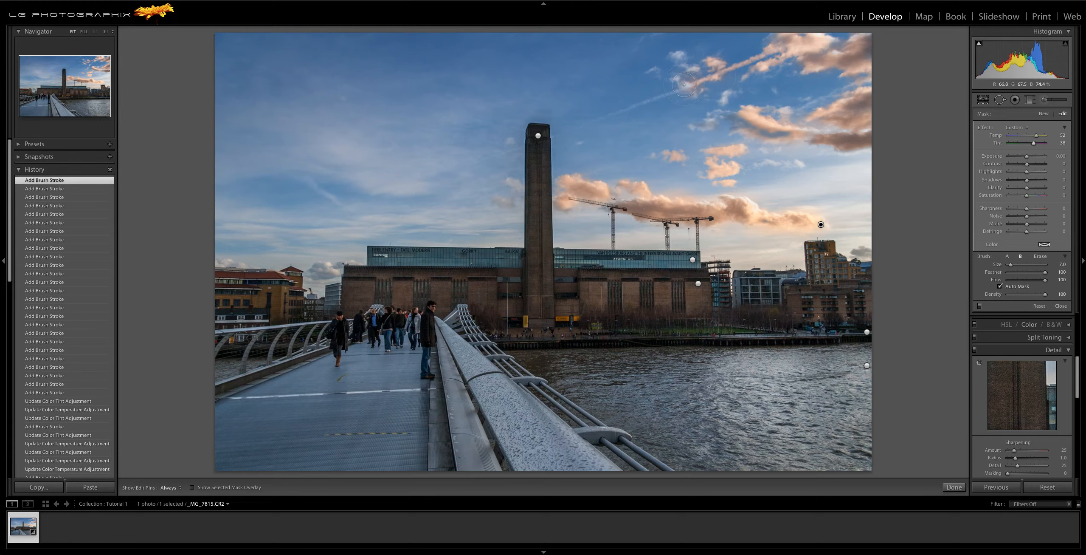
Dab the warm mask onto the remaining small cloud patches and wisps between the streaks and the dark clouds
click(780, 123)
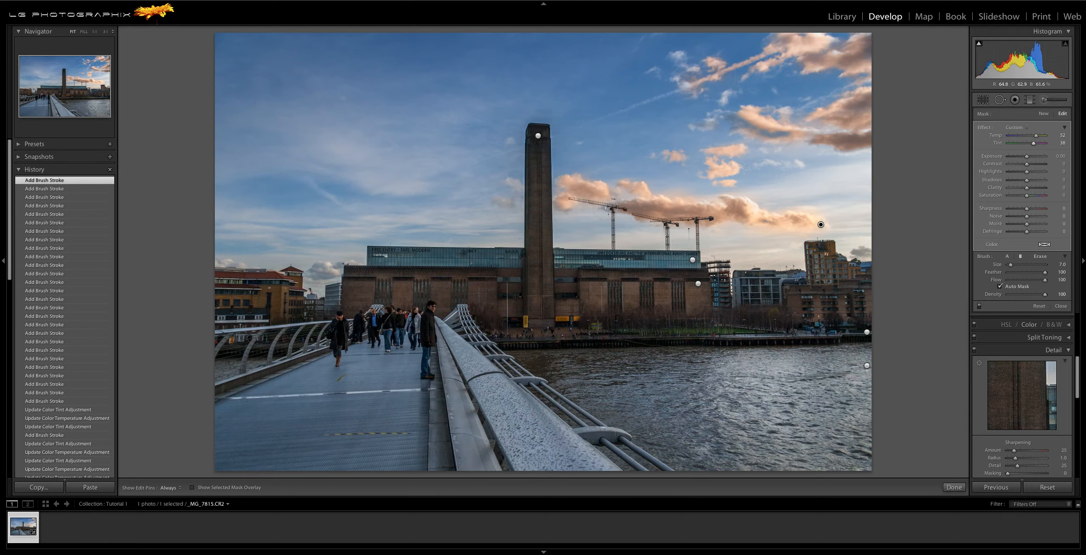
click(841, 216)
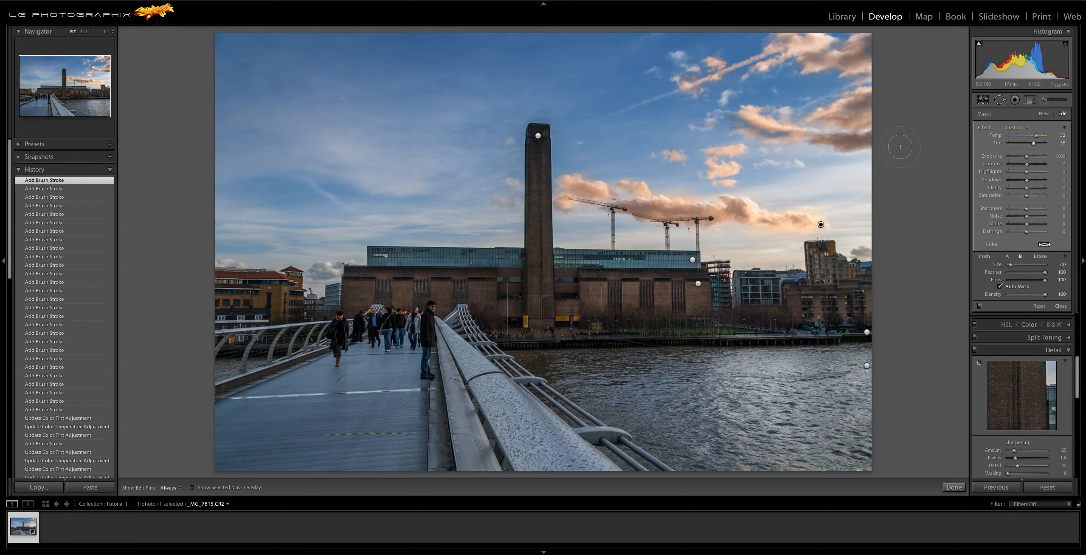
click(725, 96)
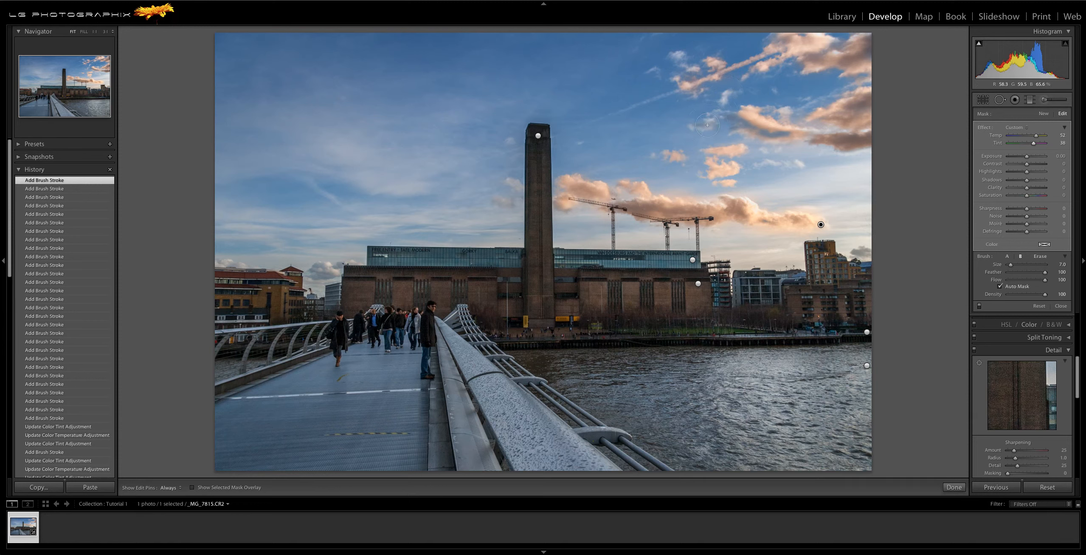
click(781, 157)
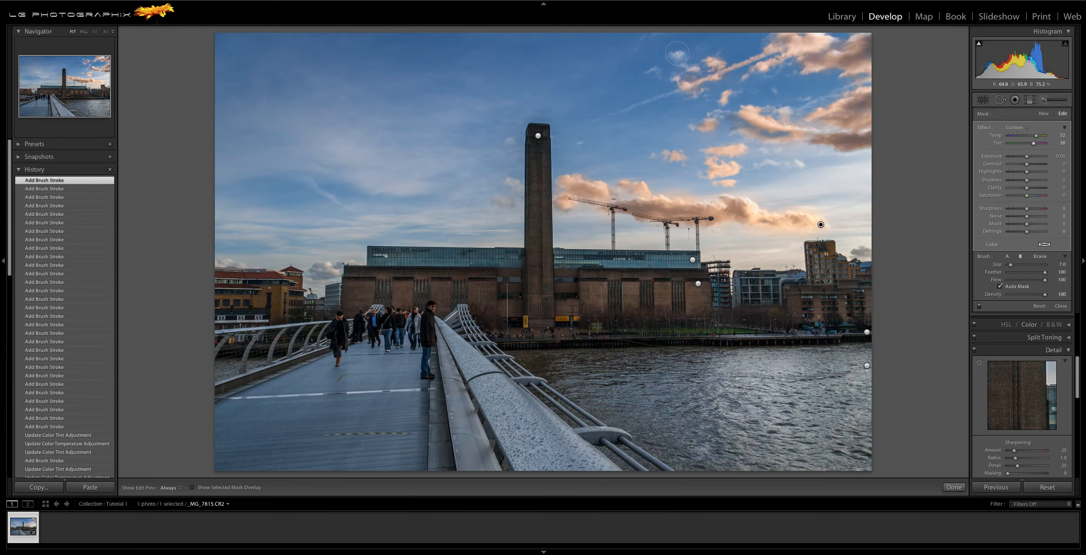
click(784, 98)
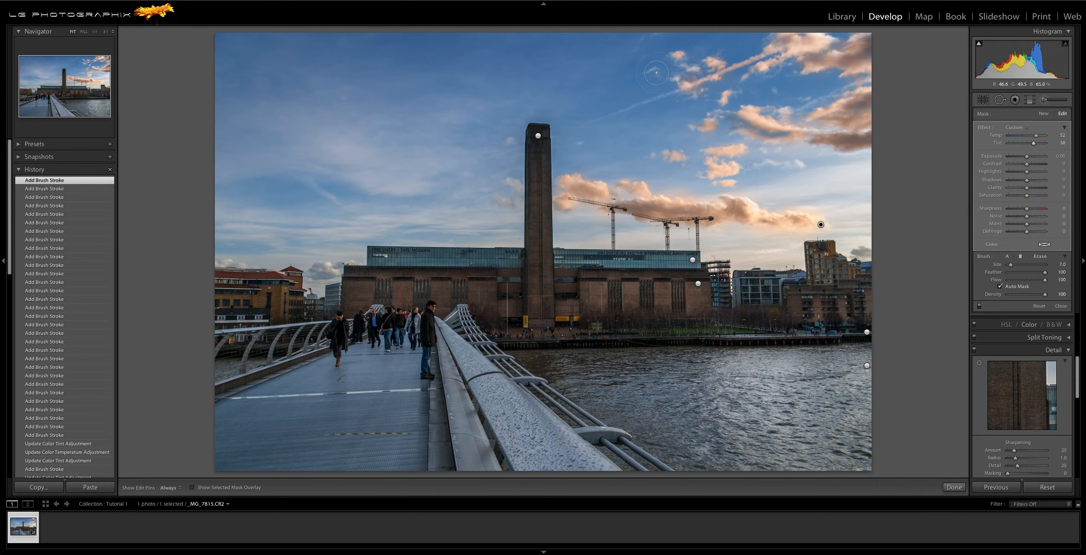
click(715, 111)
drag(713, 119, 794, 91)
key(h)
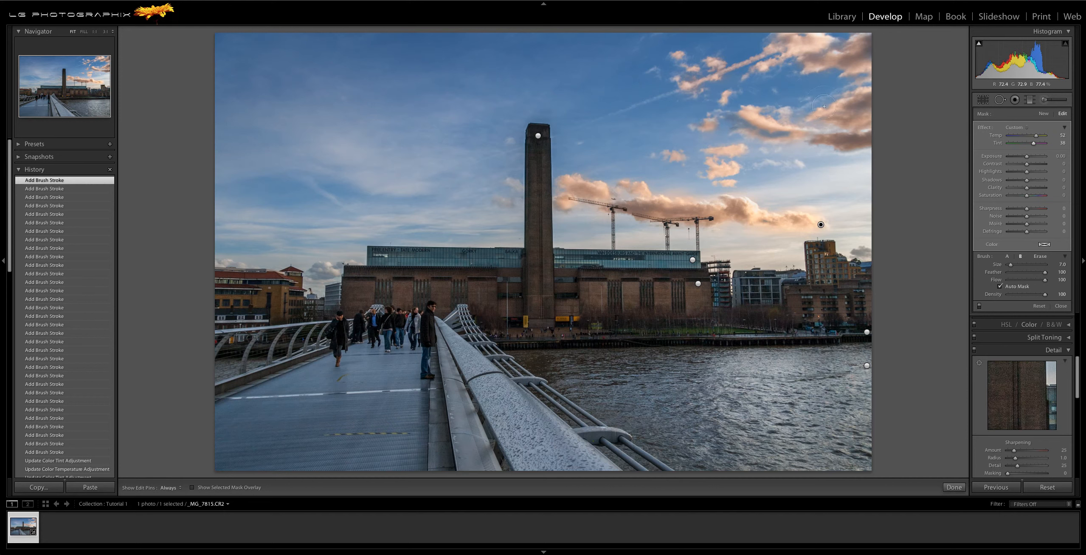
key(h)
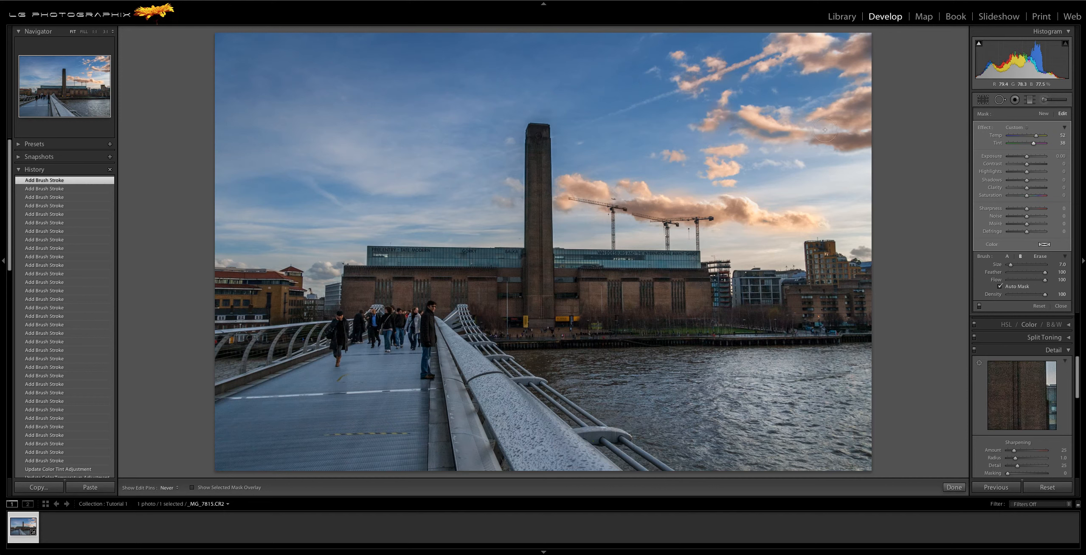
key(h)
Enlarge the brush to size 10 and paint the warm glow across the sky above the riverside buildings
key(bracketright)
key(bracketright)
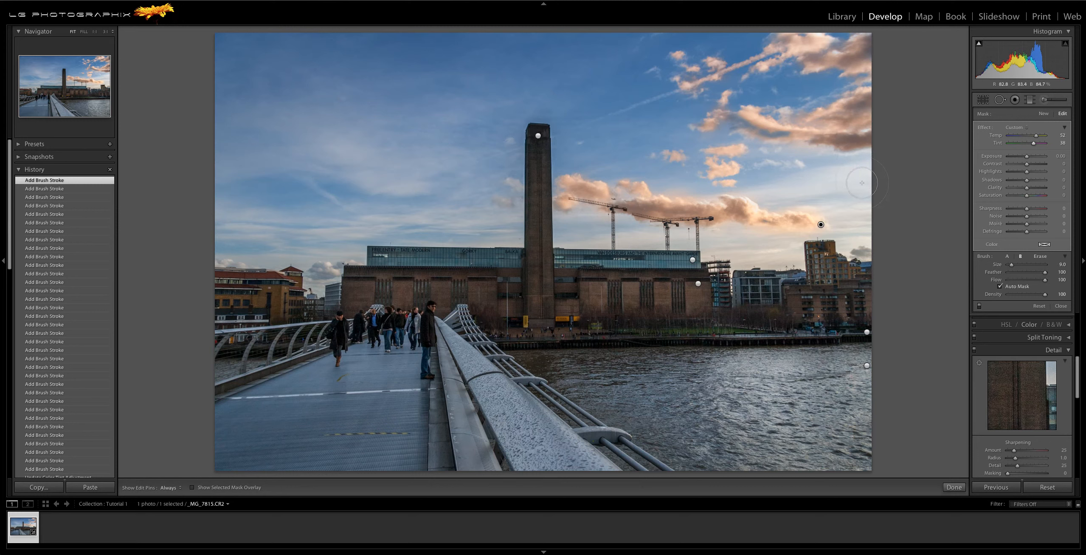
key(bracketright)
mouse_move(861, 187)
mouse_down()
mouse_move(616, 251)
mouse_move(830, 258)
mouse_move(860, 229)
mouse_move(865, 184)
mouse_move(836, 205)
mouse_move(838, 224)
mouse_move(798, 243)
mouse_move(853, 229)
mouse_up()
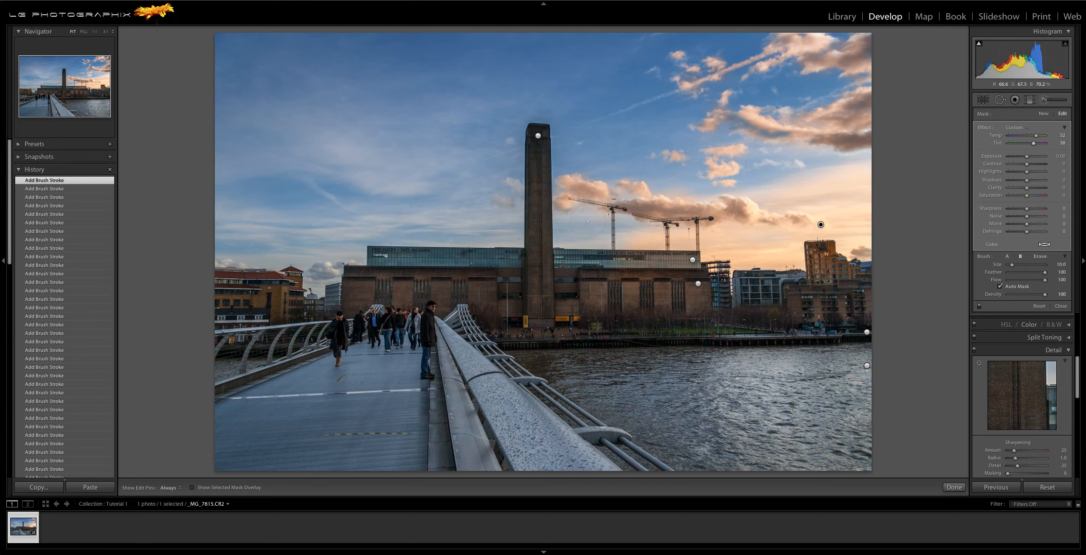
Touch up the warm mask on the faint wispy cloud below the large dark clouds
key(alt)
key(h)
click(797, 164)
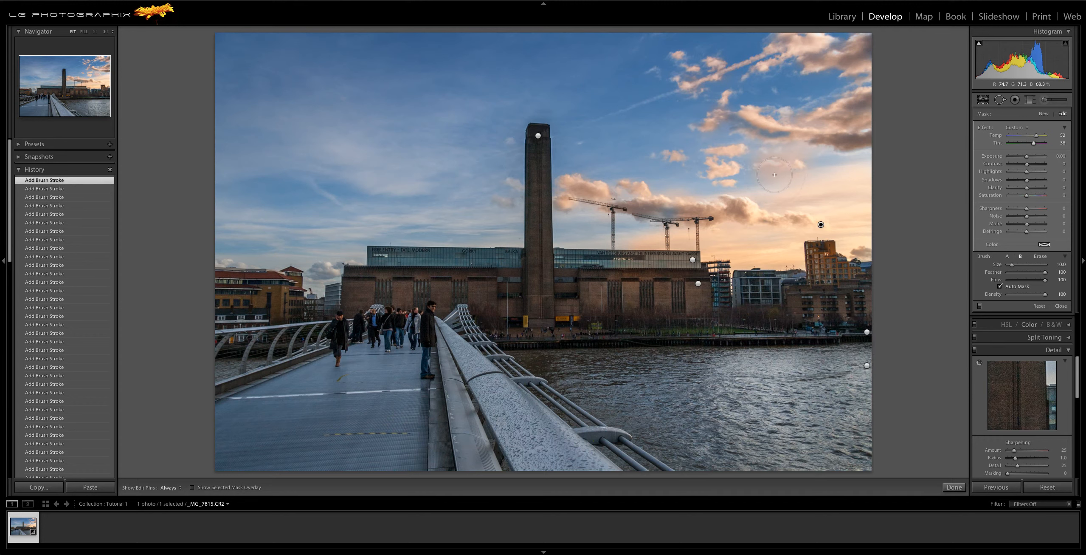
key(alt)
key(alt)
key(alt)
key(alt)
Paint a warm reflection over the right part of the river with a size 16 brush, and step back the last stroke
scroll(857, 370, up, 6)
mouse_move(857, 371)
mouse_down()
mouse_move(746, 369)
mouse_move(800, 411)
mouse_move(894, 442)
mouse_up()
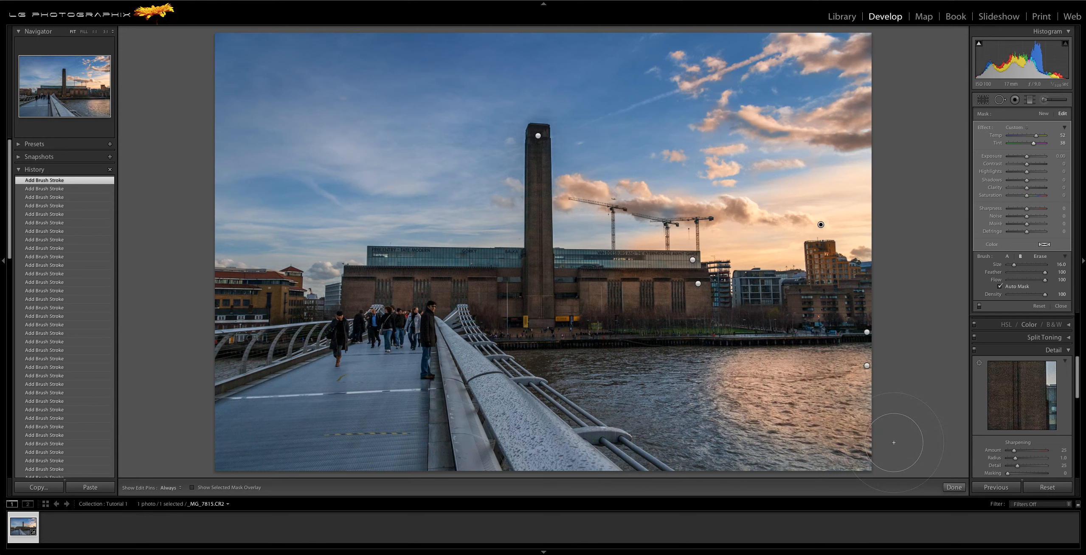
click(29, 190)
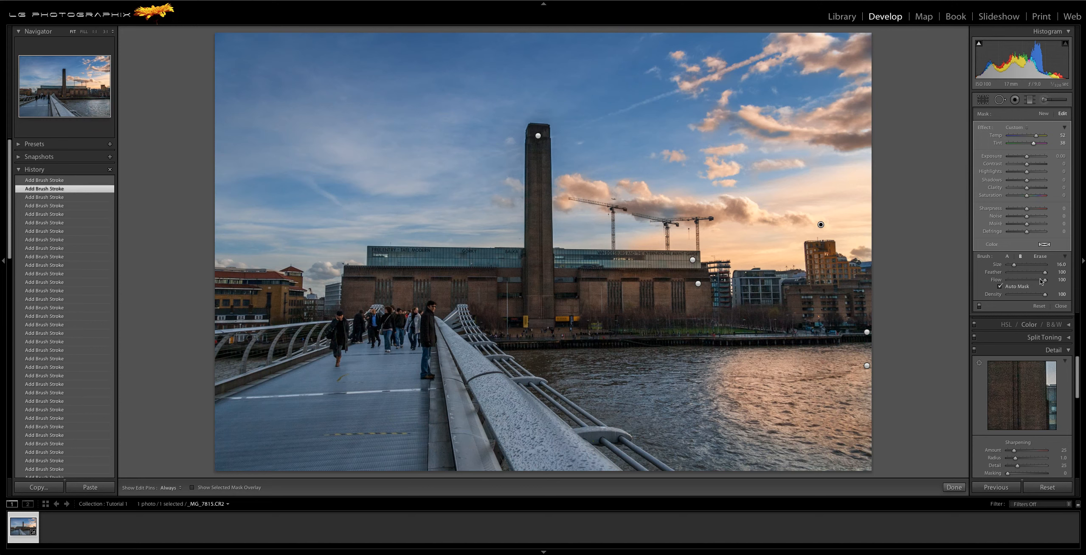
Set the brush flow to 48 and apply a softer warm reflection over the right part of the river
drag(1046, 280, 1025, 282)
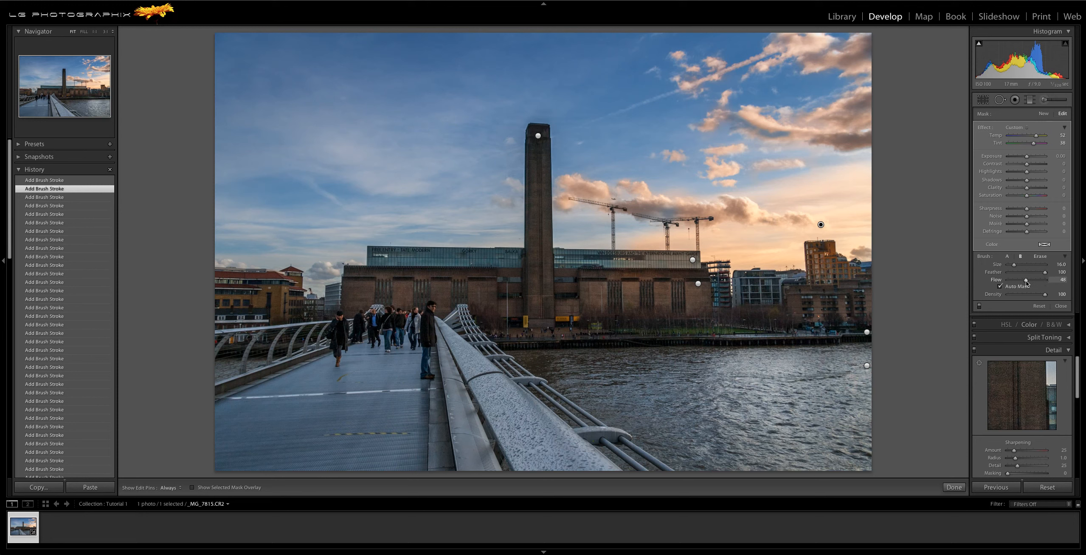
key(h)
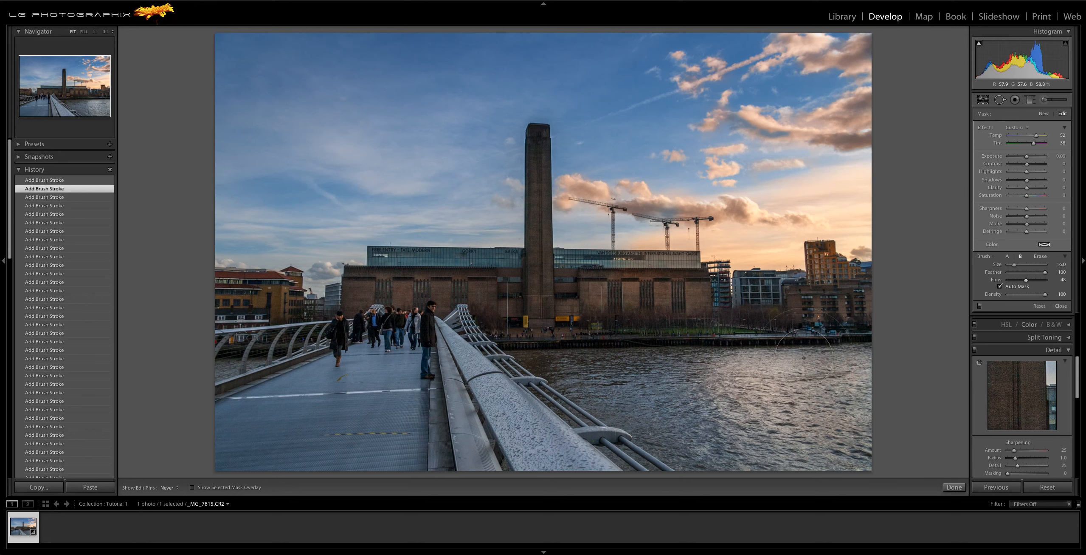
key(h)
key(ctrl+y)
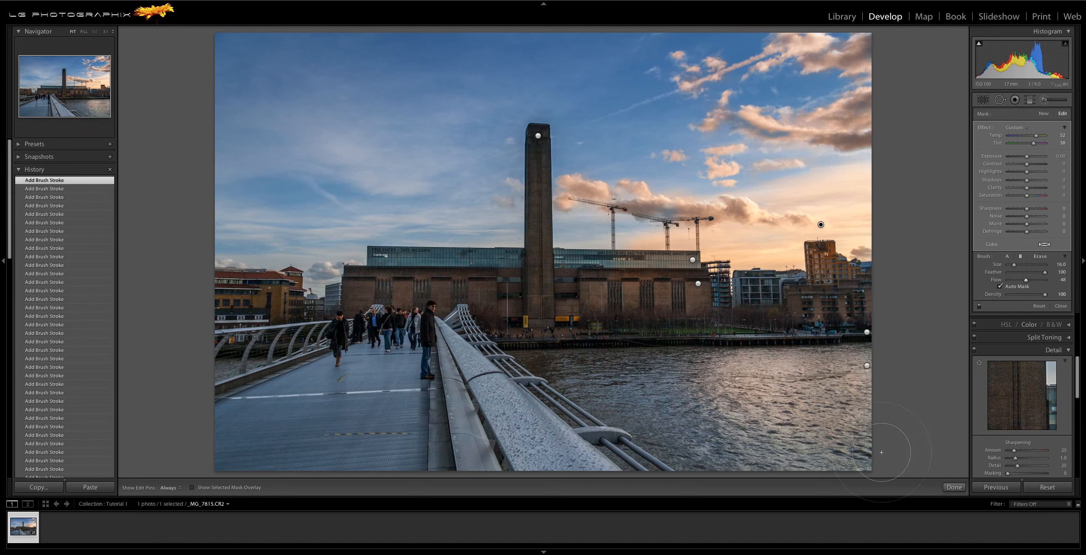
key(h)
key(h)
Enlarge the eraser brush, touch up the warm mask on the lower river area, and check it with the edit pins hidden
key(alt)
key(alt)
key(bracketright)
key(bracketright)
key(bracketright)
key(bracketright)
key(bracketright)
key(bracketright)
key(bracketright)
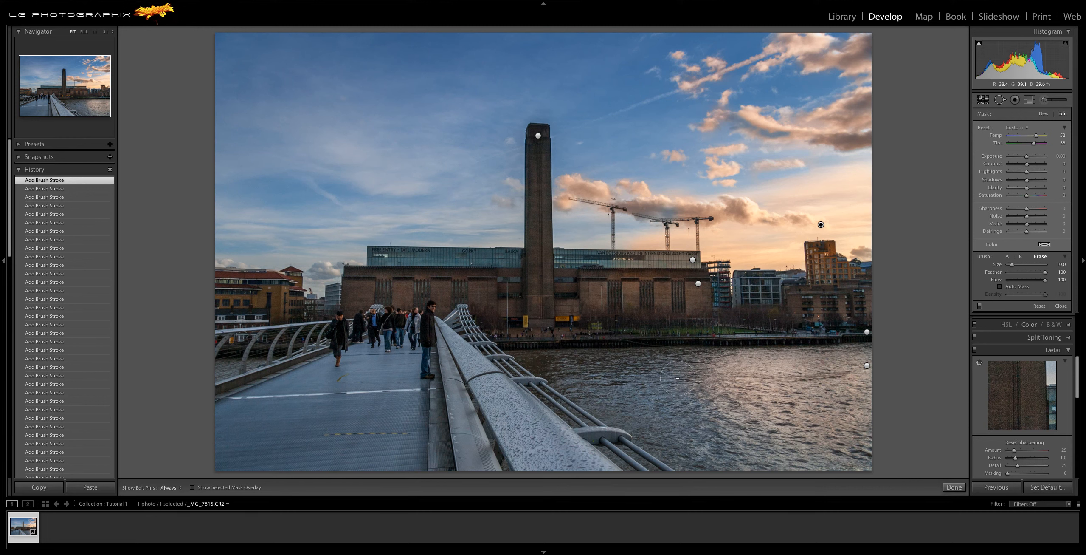
key(h)
drag(788, 445, 791, 445)
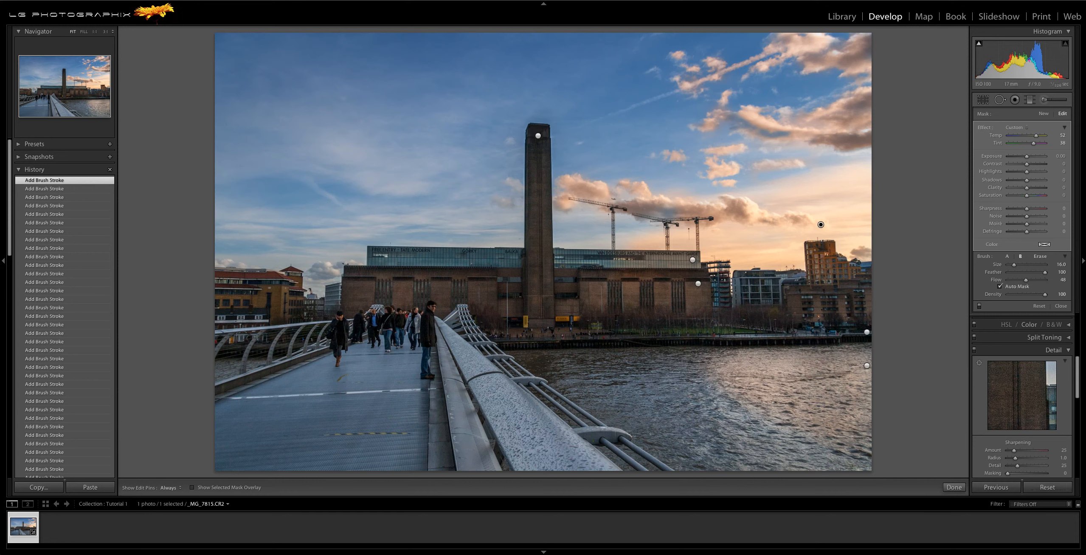
key(h)
key(h)
Finish the adjustment brush edits and bring up the sharpening settings
scroll(1005, 346, down, 5)
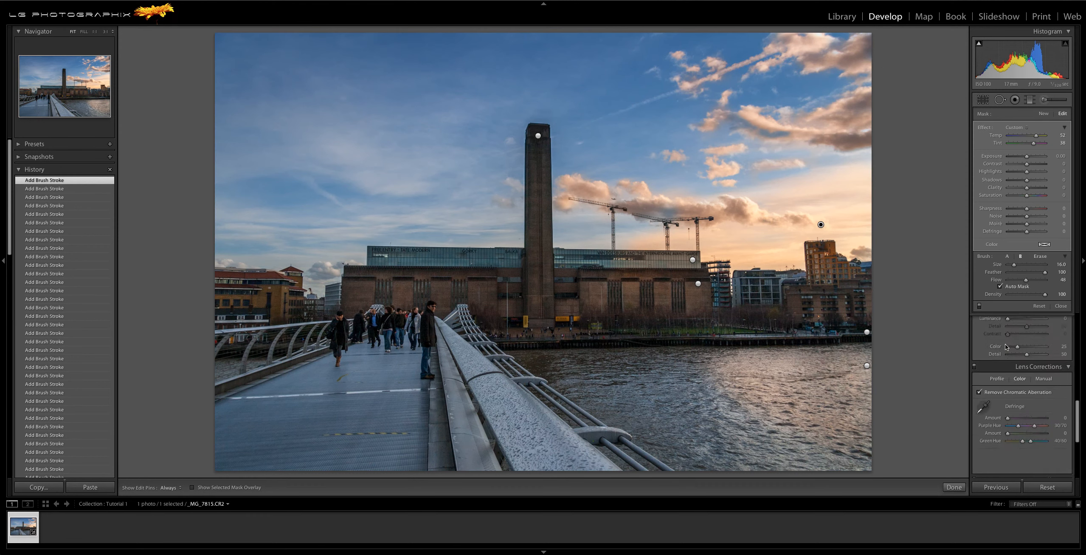
scroll(1005, 346, up, 10)
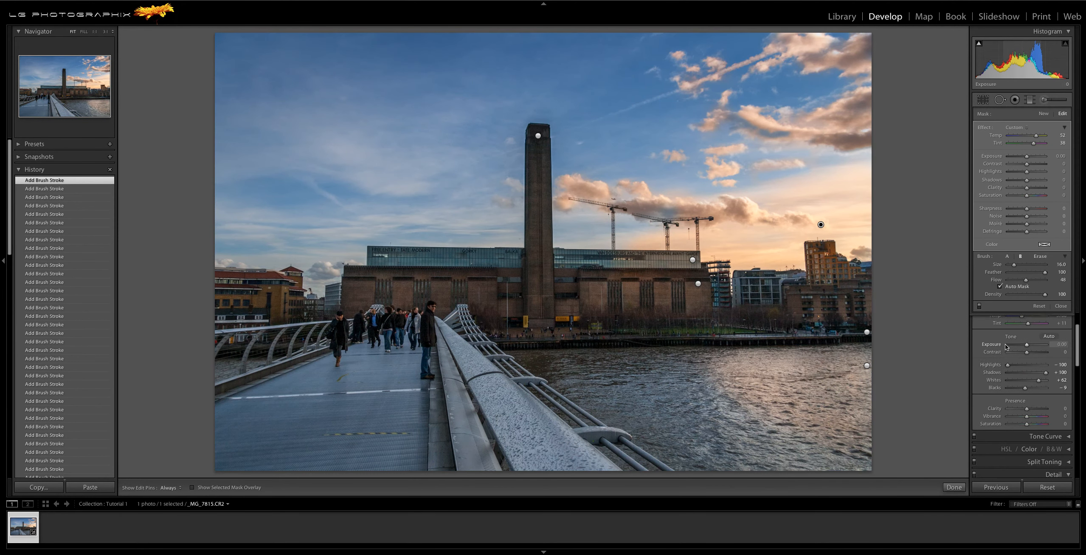
scroll(1005, 346, down, 8)
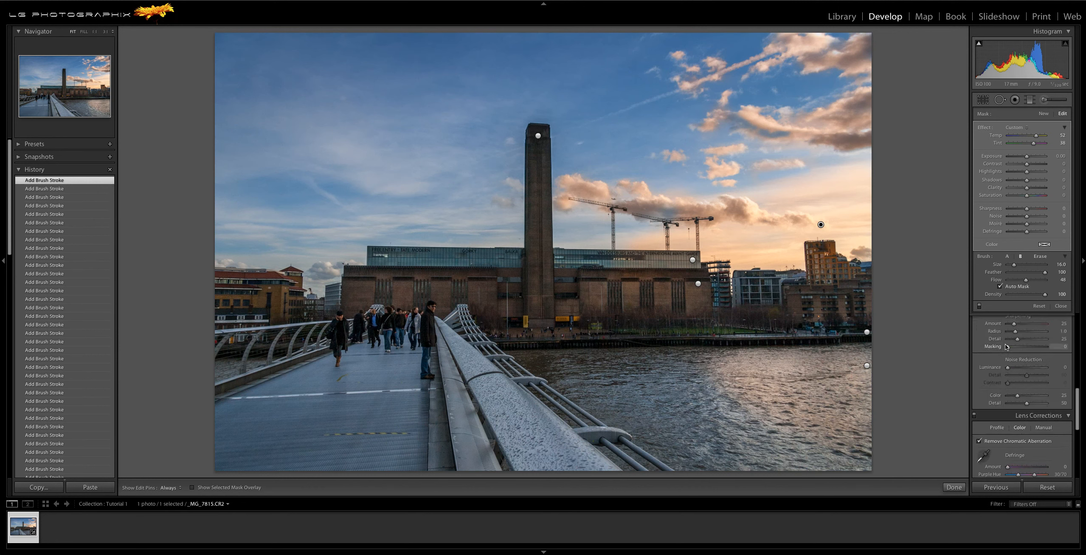
scroll(1005, 346, up, 1)
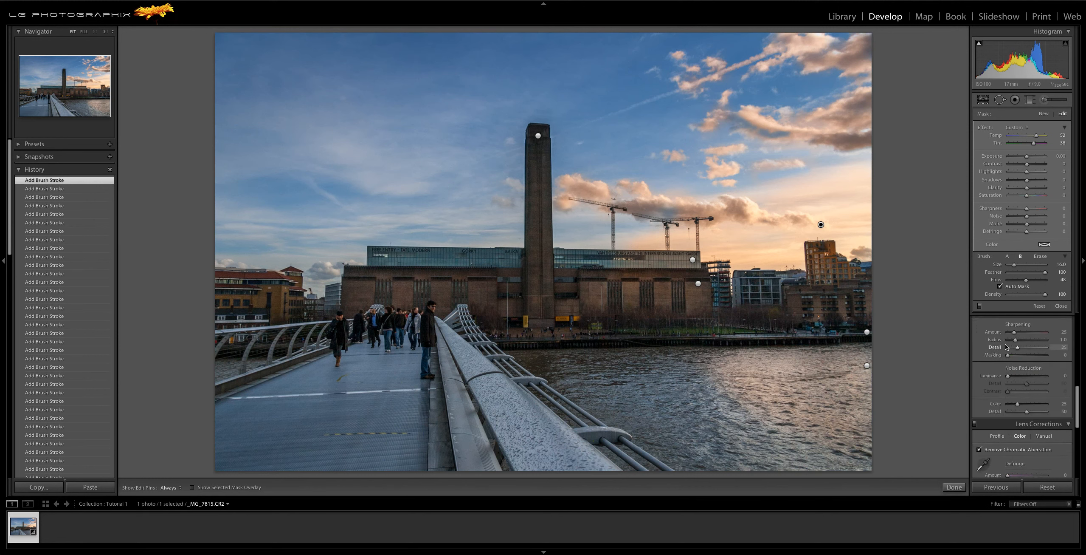
click(954, 487)
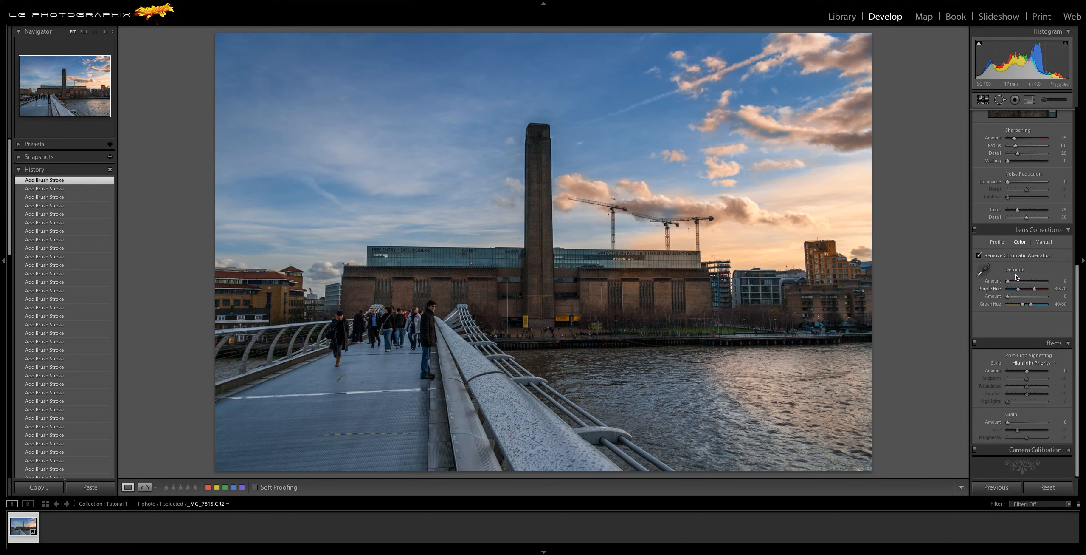
Set the sharpening masking to 83 using the edge mask preview, and raise the sharpening amount to 80
scroll(1016, 297, up, 3)
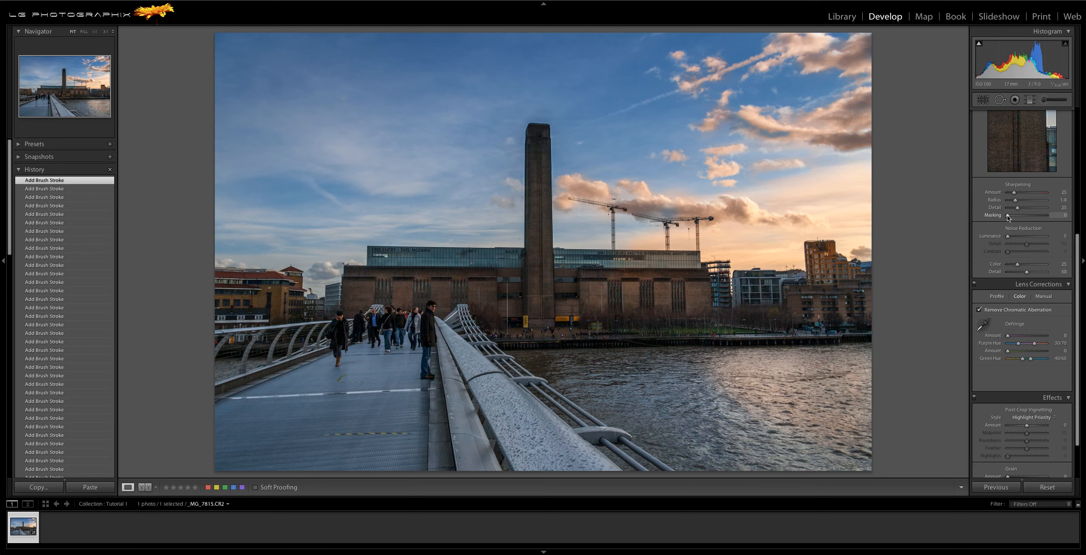
key(alt)
drag(1007, 216, 1037, 215)
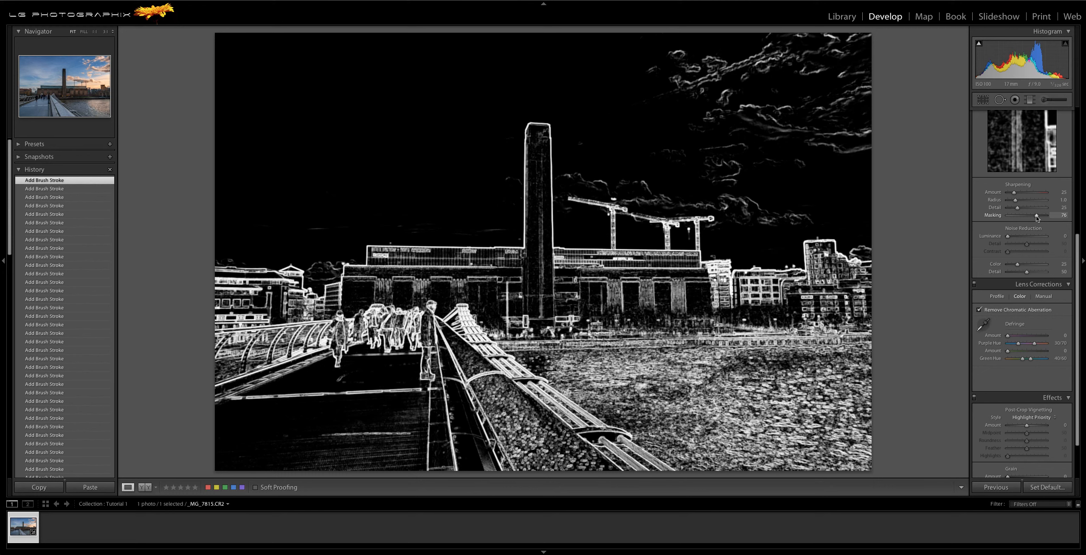
drag(1036, 215, 1039, 215)
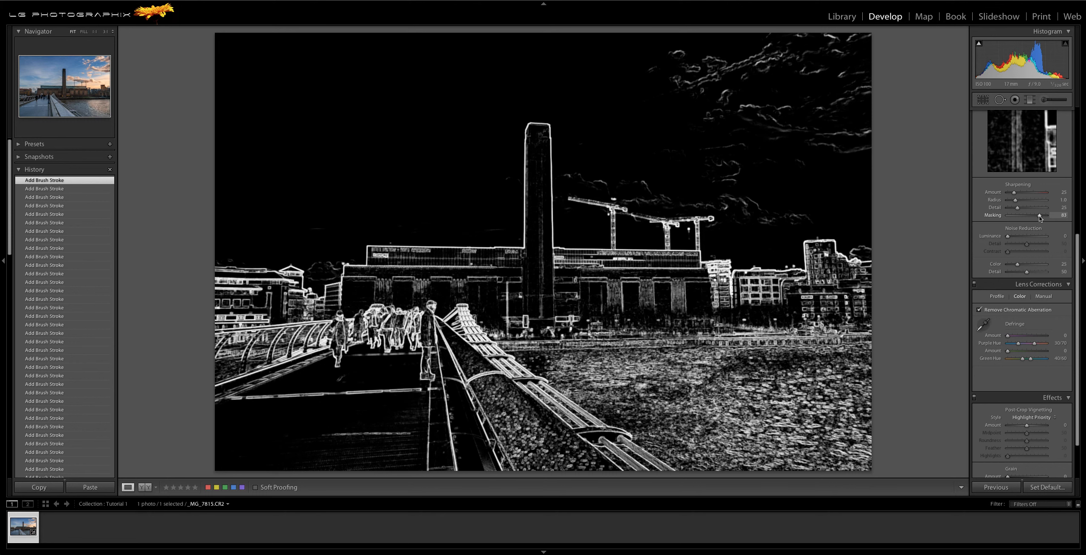
drag(1038, 215, 1038, 216)
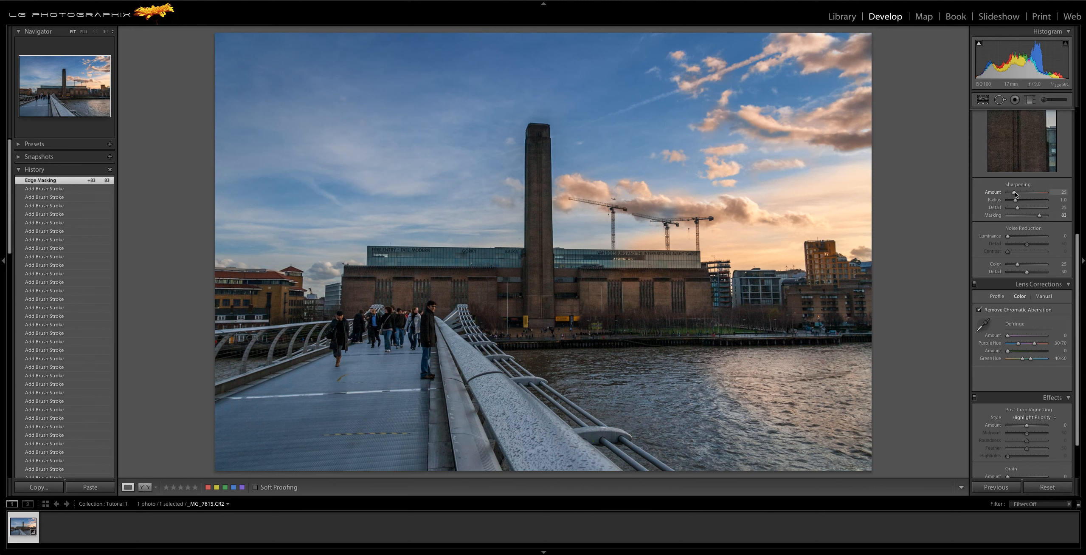
drag(1015, 194, 1025, 193)
Heal the small dark spot in the sky beside the chimney with a size 24 spot, and inspect the sky around the cranes
click(524, 238)
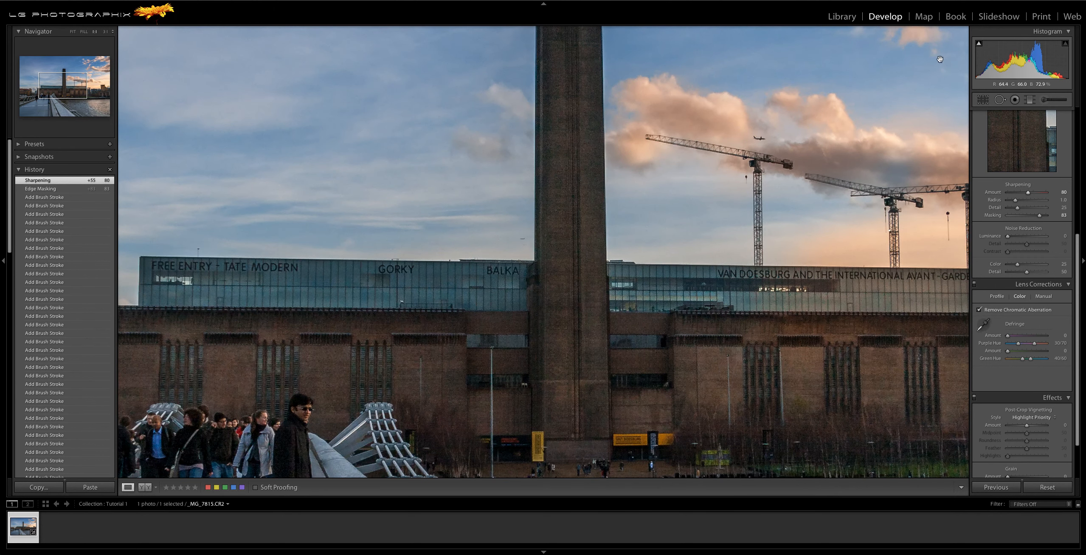
key(q)
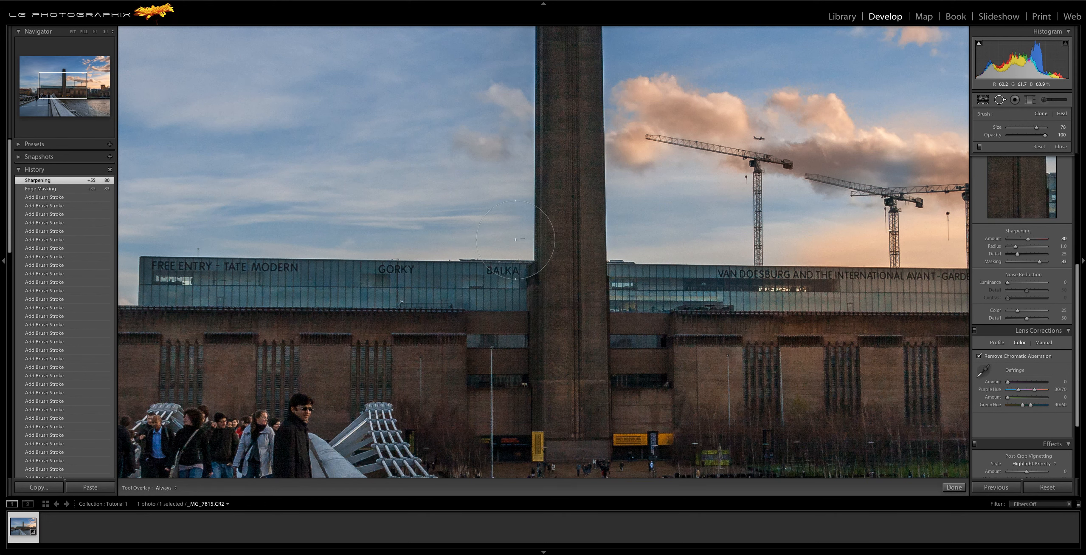
scroll(516, 239, down, 4)
scroll(516, 239, down, 1)
click(522, 239)
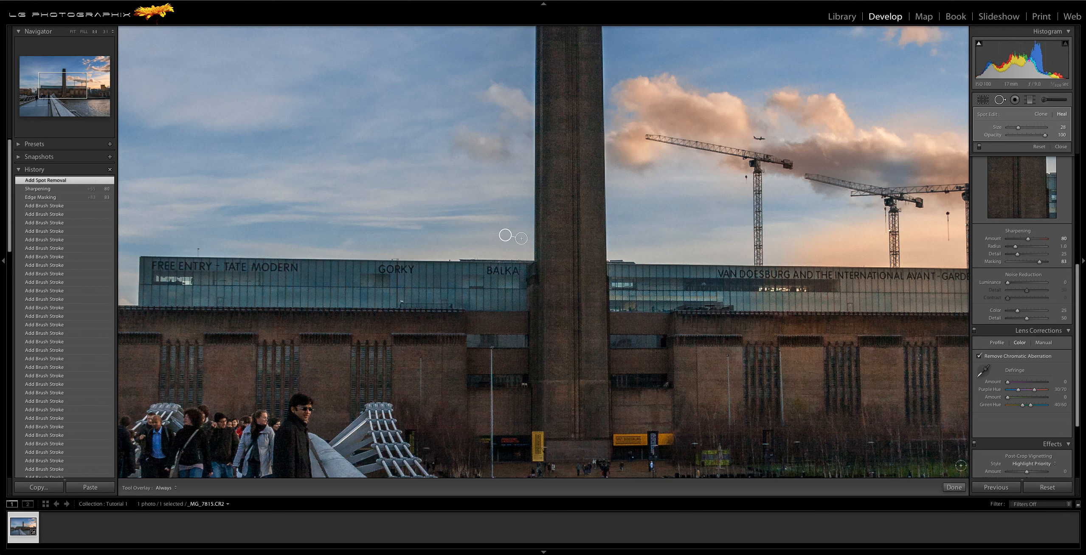
click(951, 488)
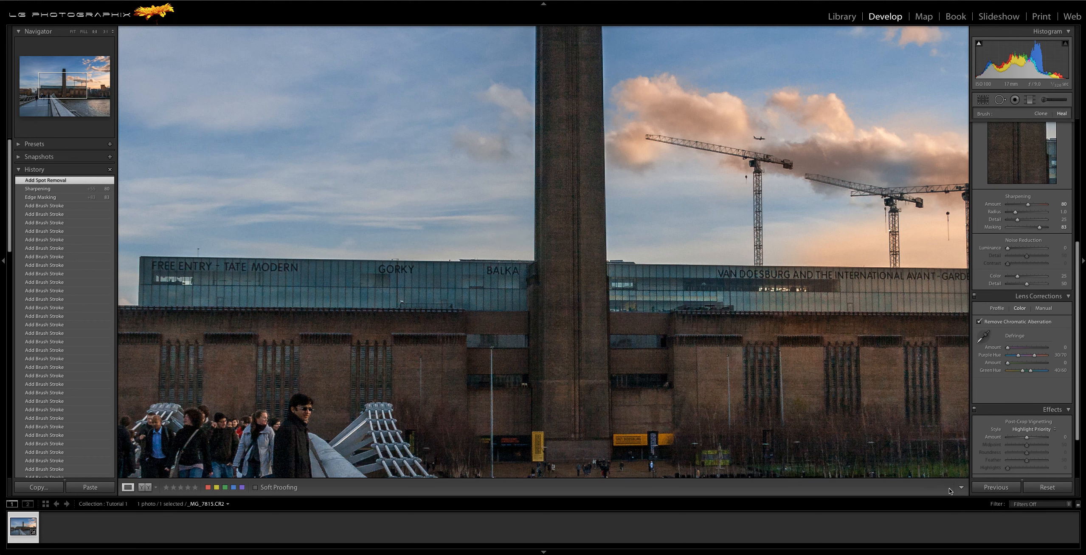
click(472, 242)
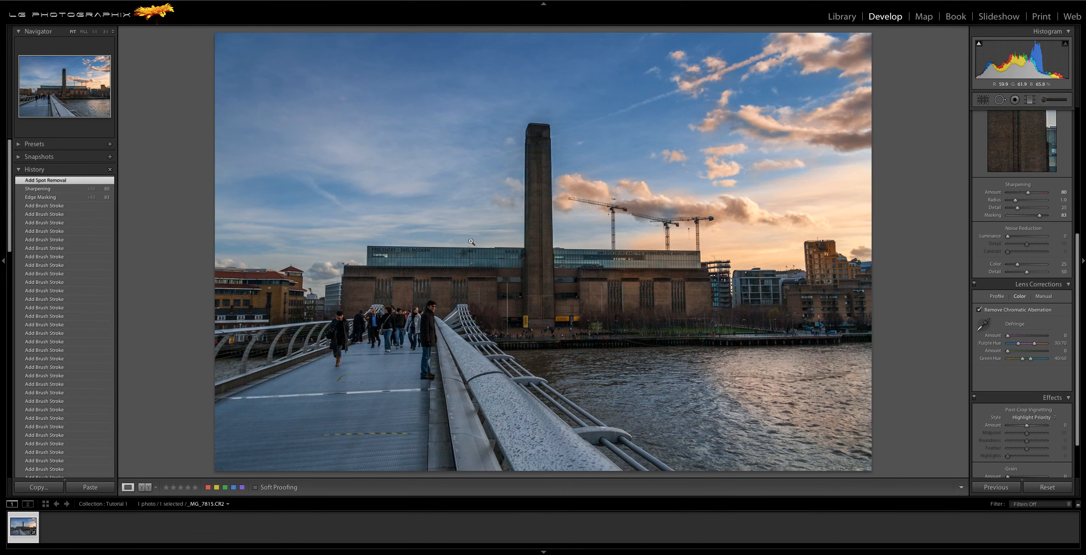
click(616, 199)
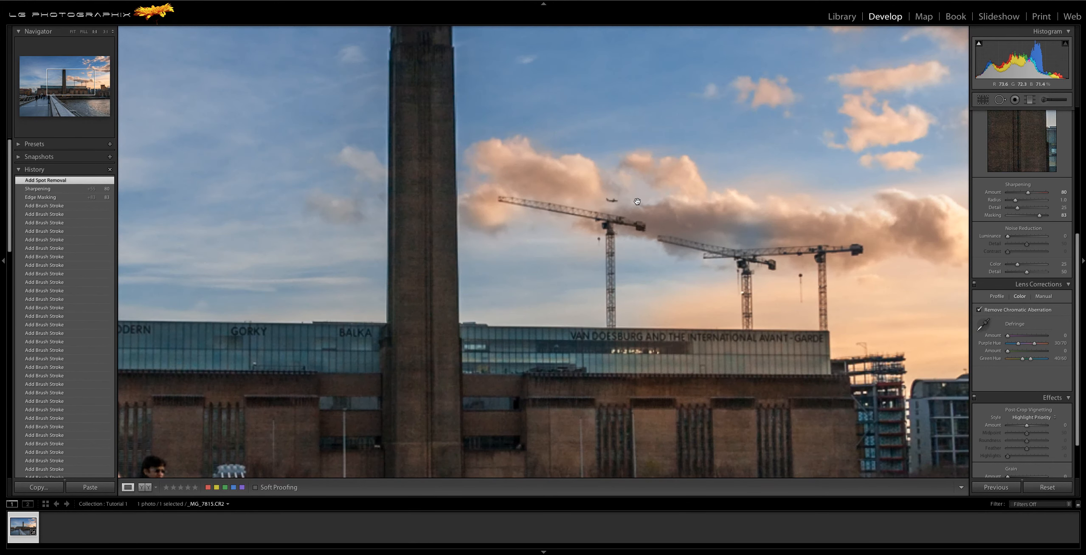
click(613, 206)
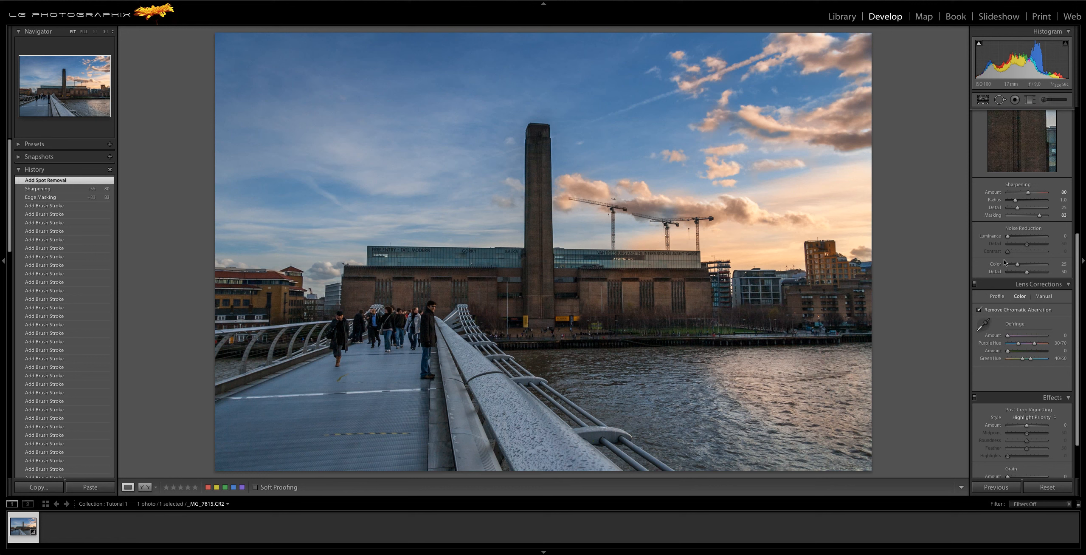
Set the photo's vibrance to +24
scroll(1035, 258, up, 5)
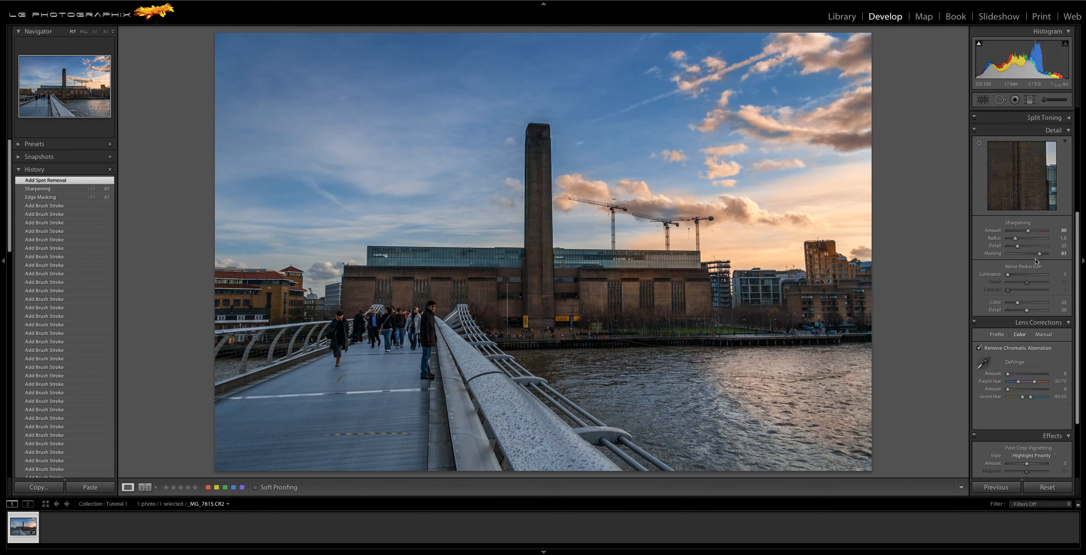
scroll(1034, 259, up, 4)
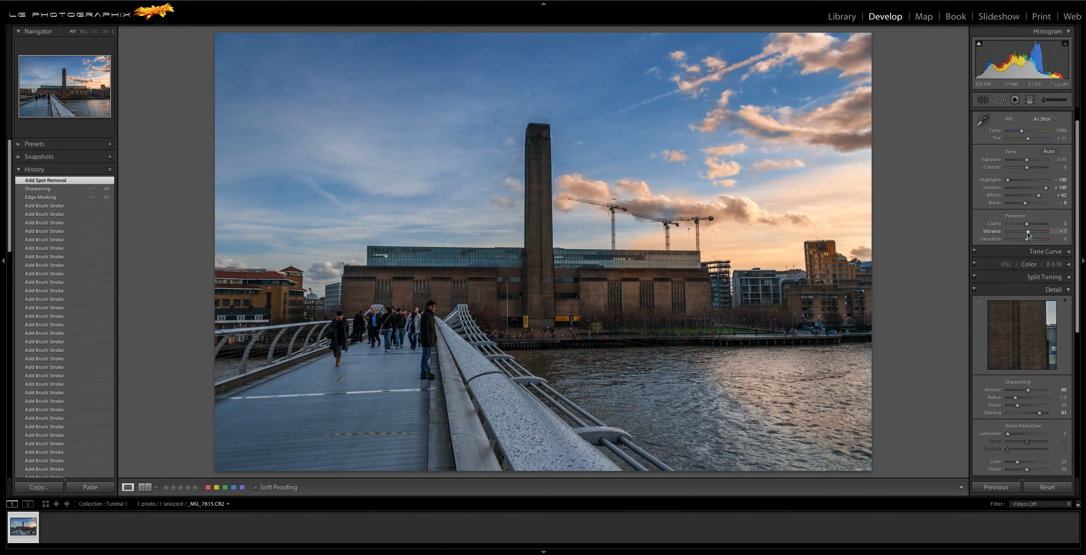
drag(1028, 232, 1031, 232)
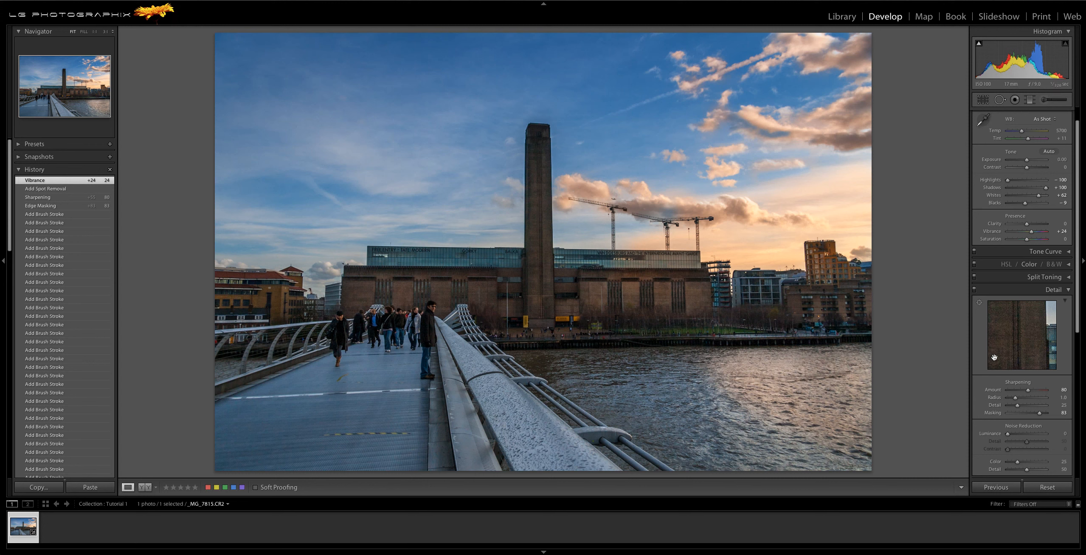
Set the post-crop vignette amount to -15 and compare the photo with its unedited version
scroll(994, 357, down, 5)
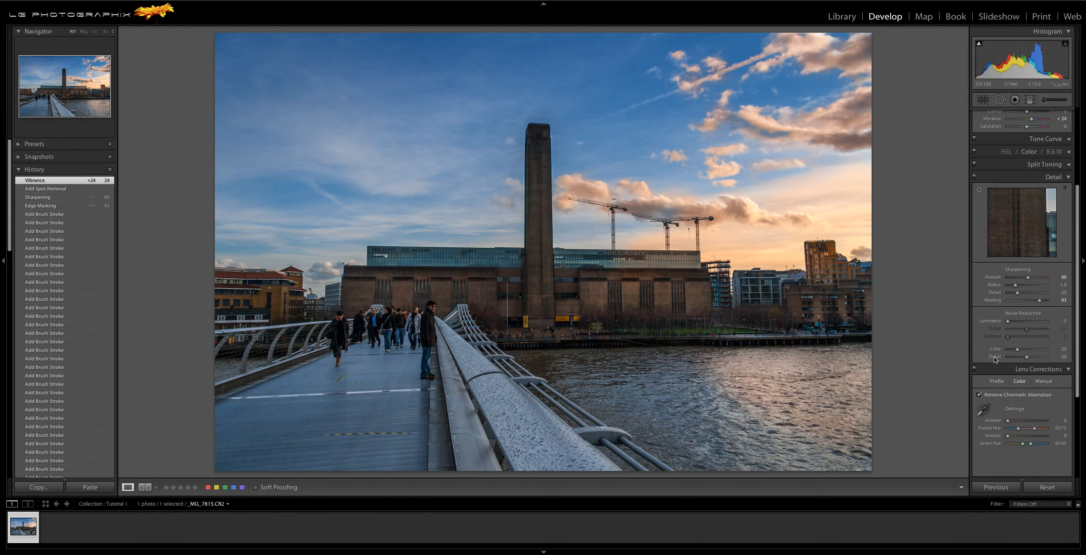
scroll(993, 356, down, 6)
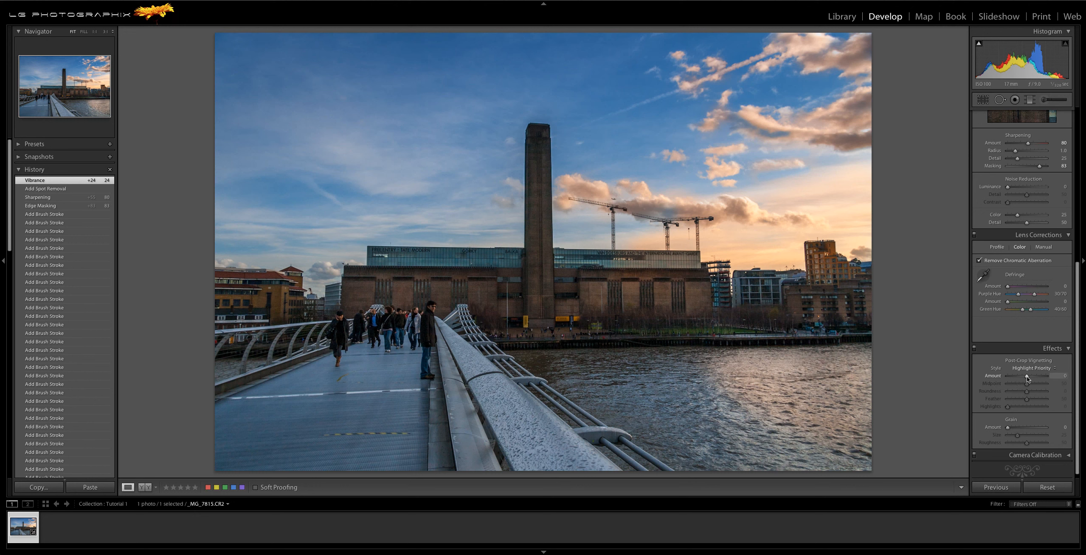
drag(1026, 375, 1023, 376)
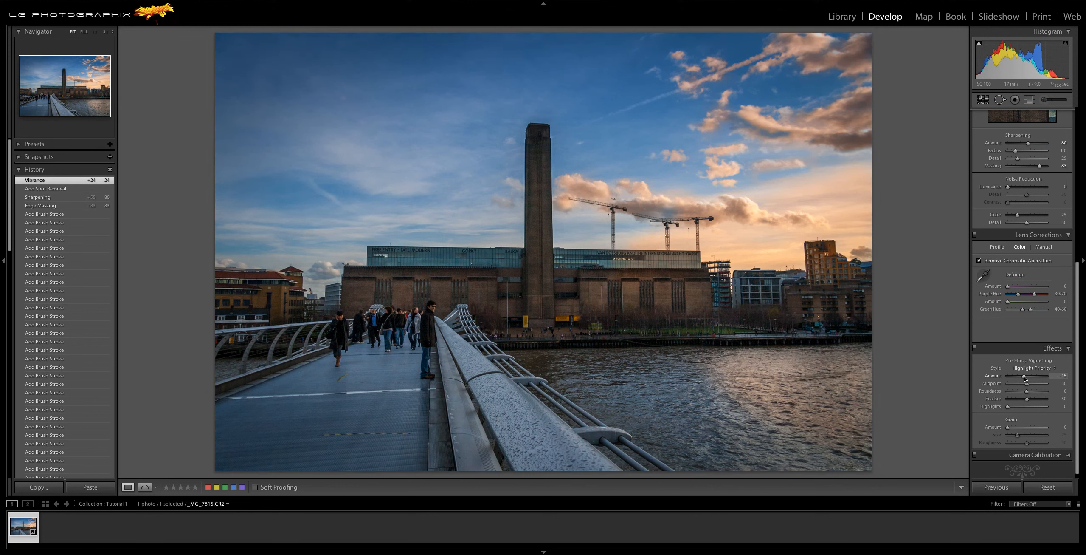
drag(1025, 376, 1024, 376)
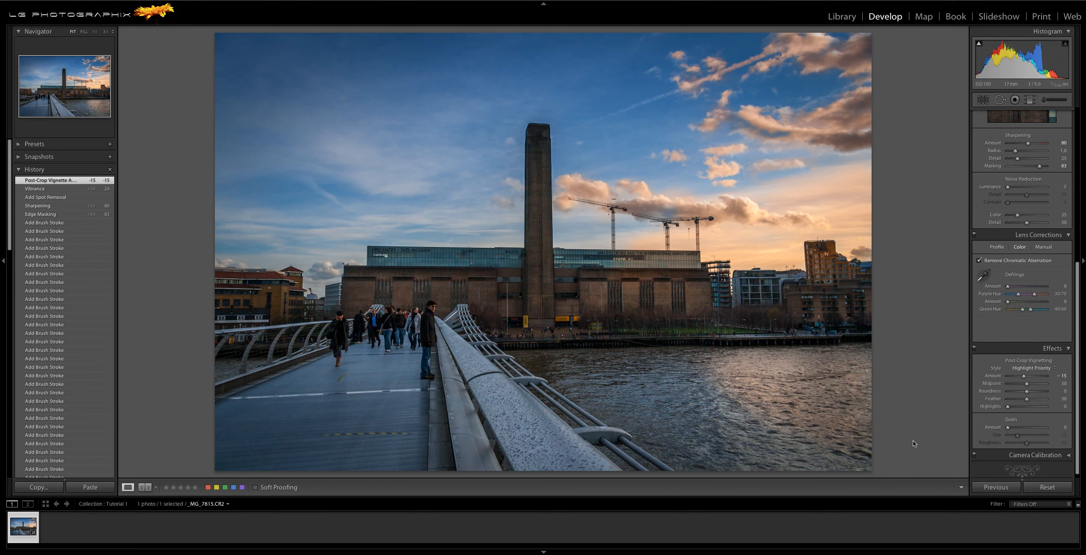
key(backslash)
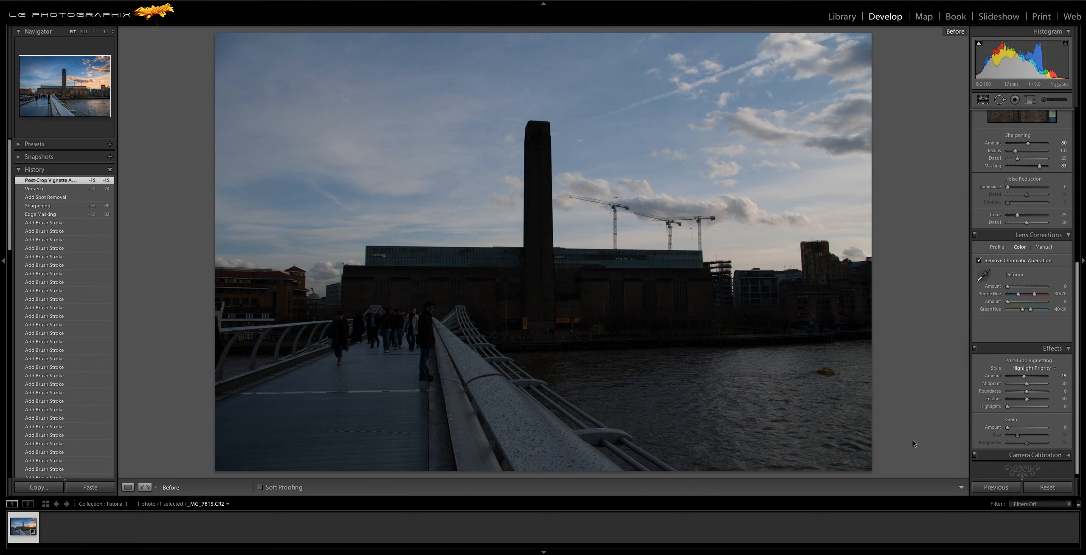
key(backslash)
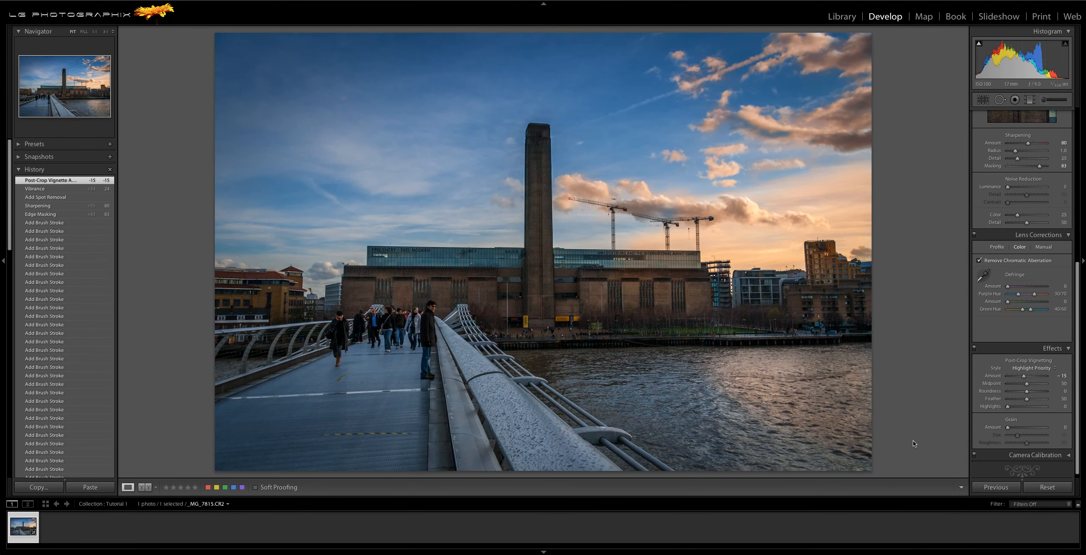